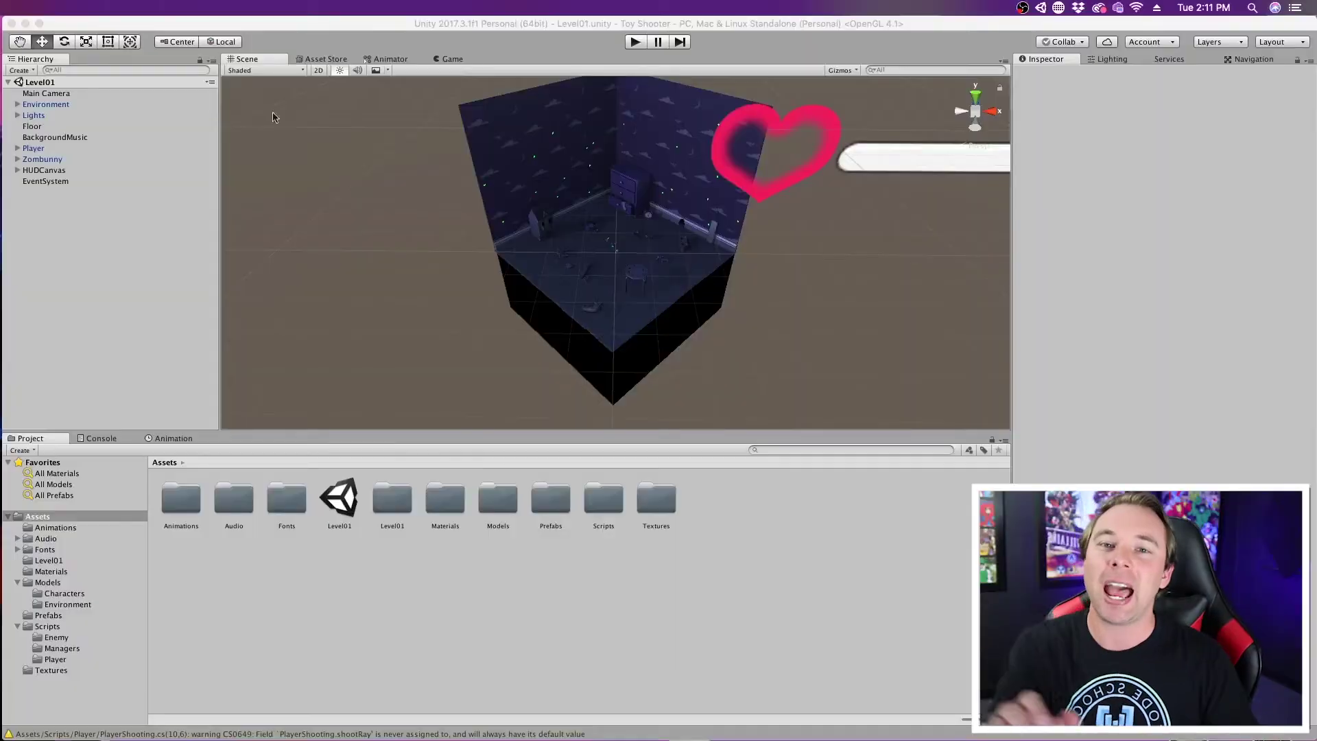
Step: Add a camera as a child of Main Camera and rename it MiniCam
click(380, 26)
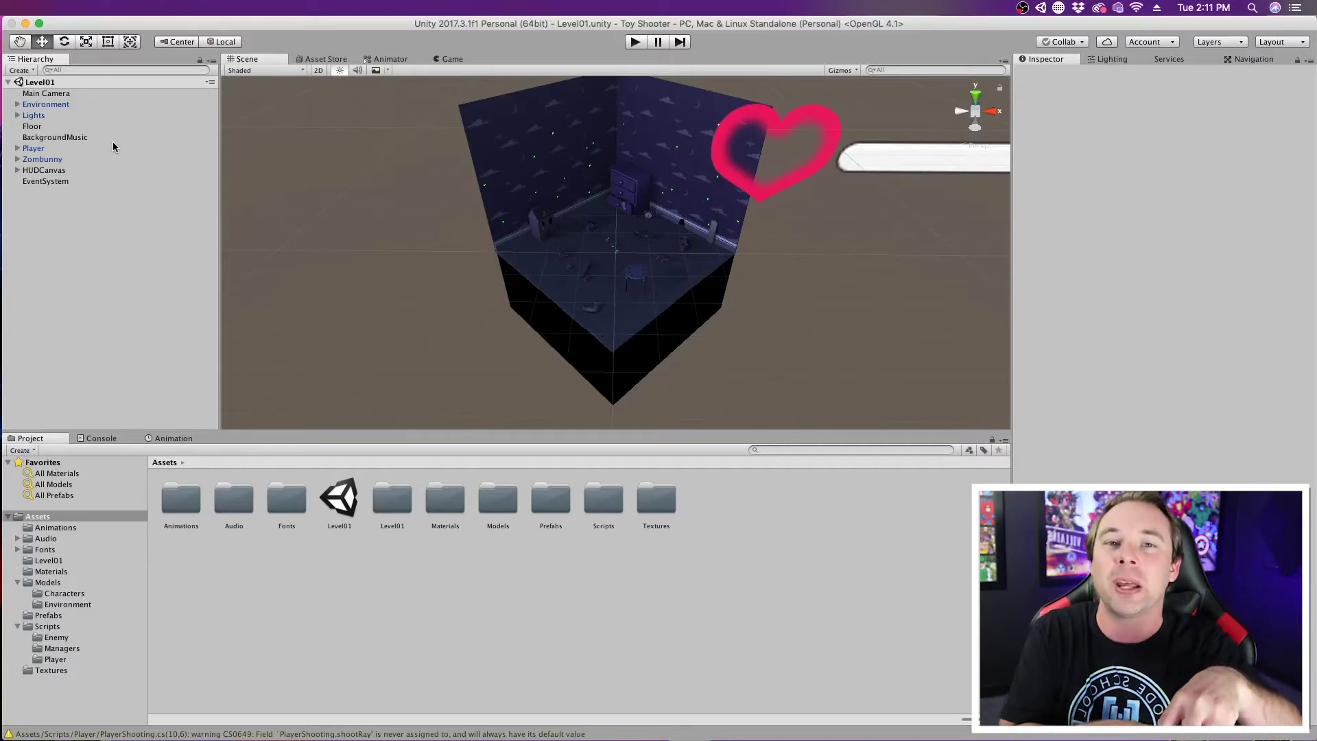
double_click(67, 94)
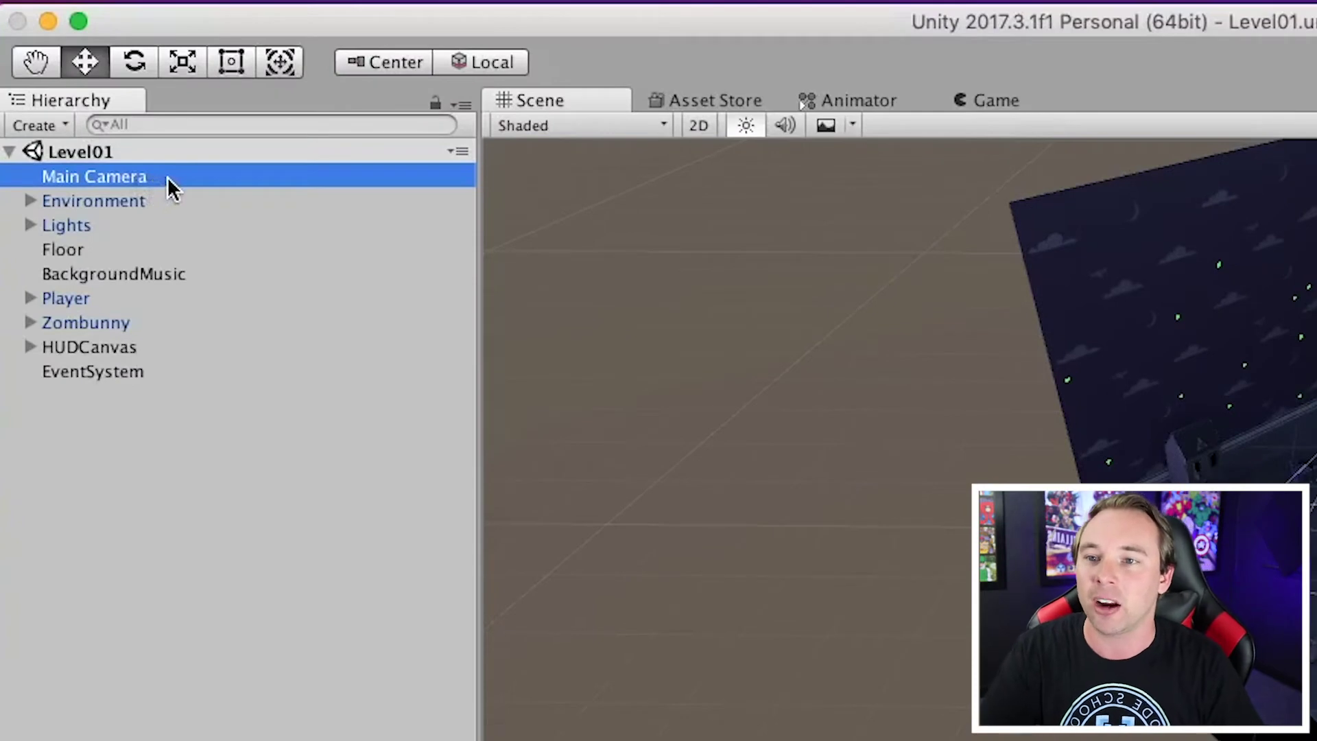
right_click(171, 188)
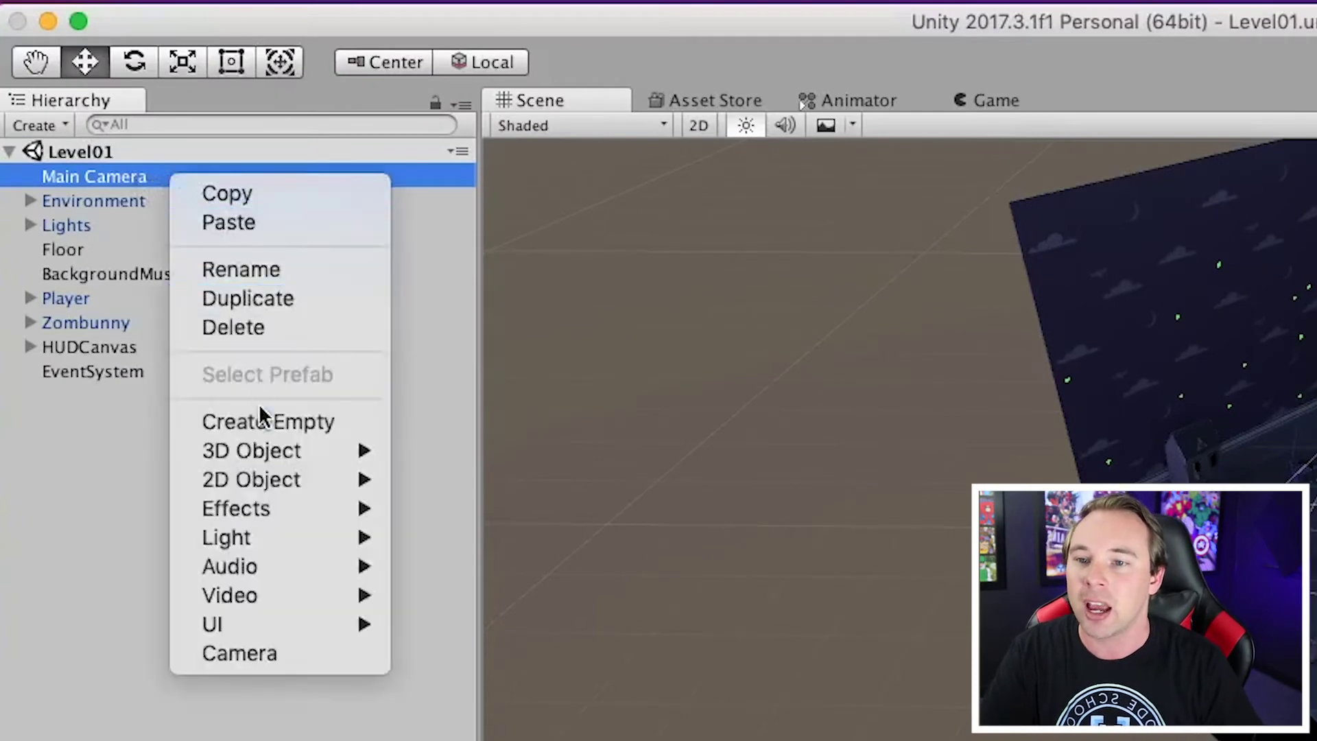
click(269, 651)
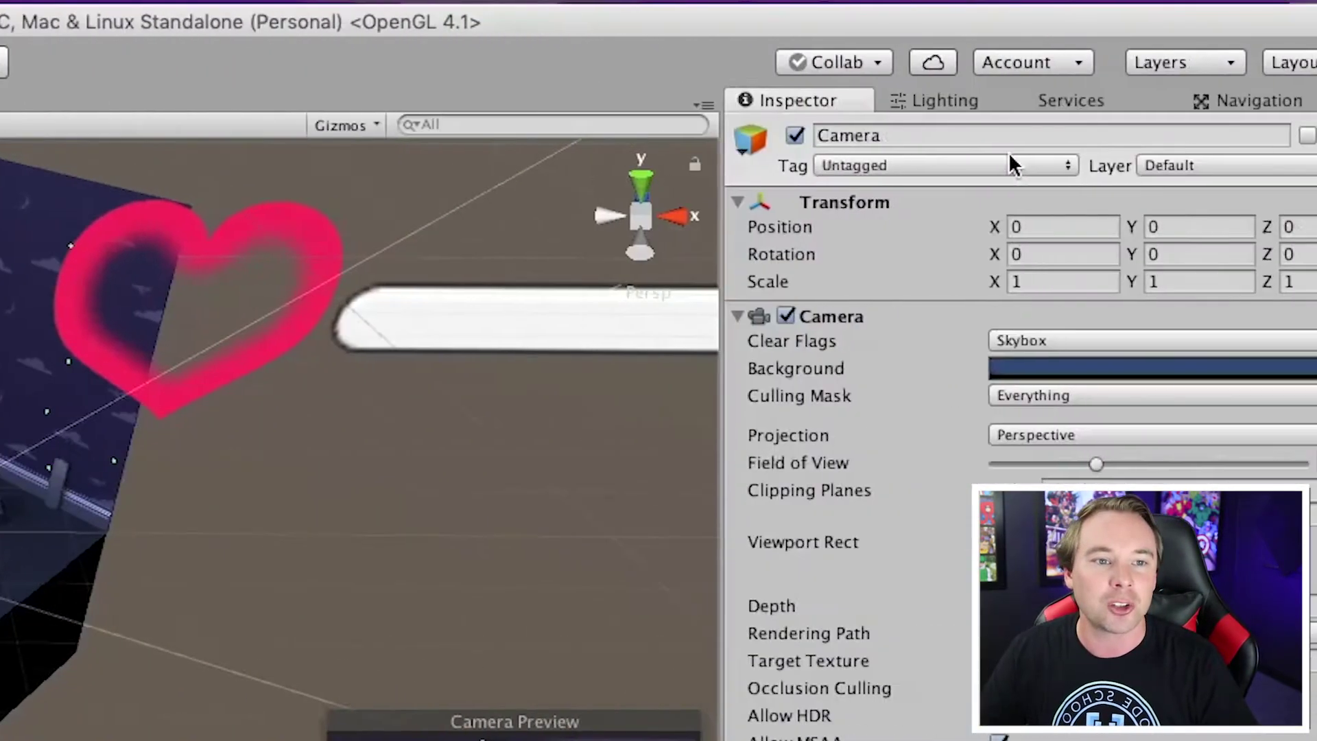
click(820, 137)
key(BackSpace)
key(BackSpace)
key(BackSpace)
key(BackSpace)
key(BackSpace)
key(BackSpace)
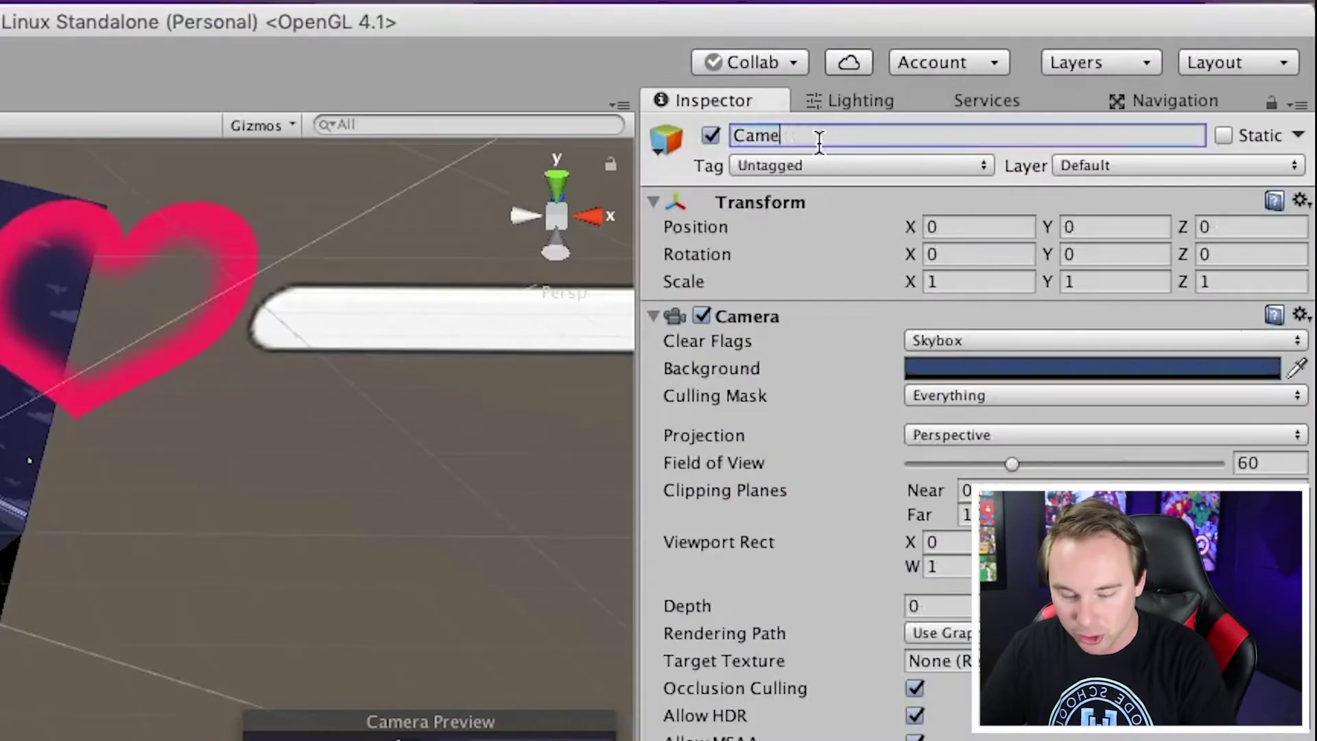
text(MiniCam)
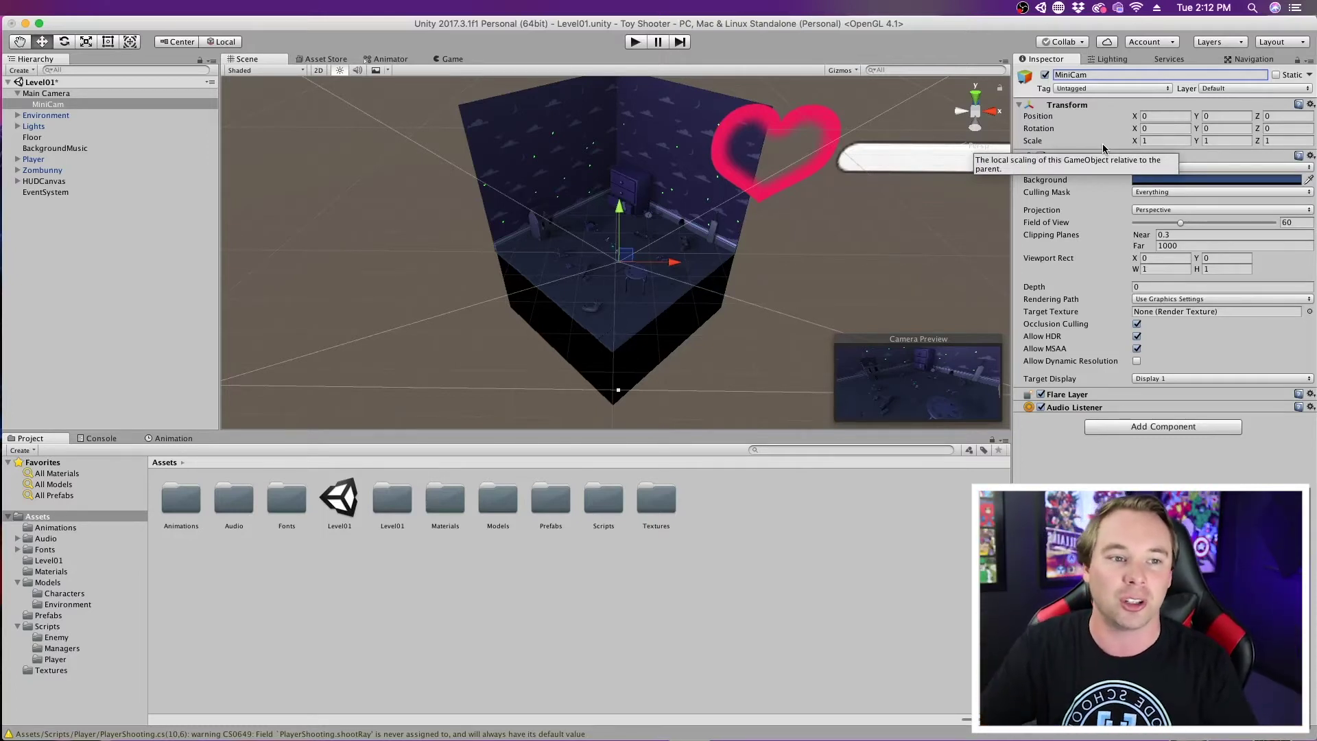
Step: Give MiniCam Rotation X 60, Position Y 36.7 and Position Z 7.4
click(1170, 127)
text(60)
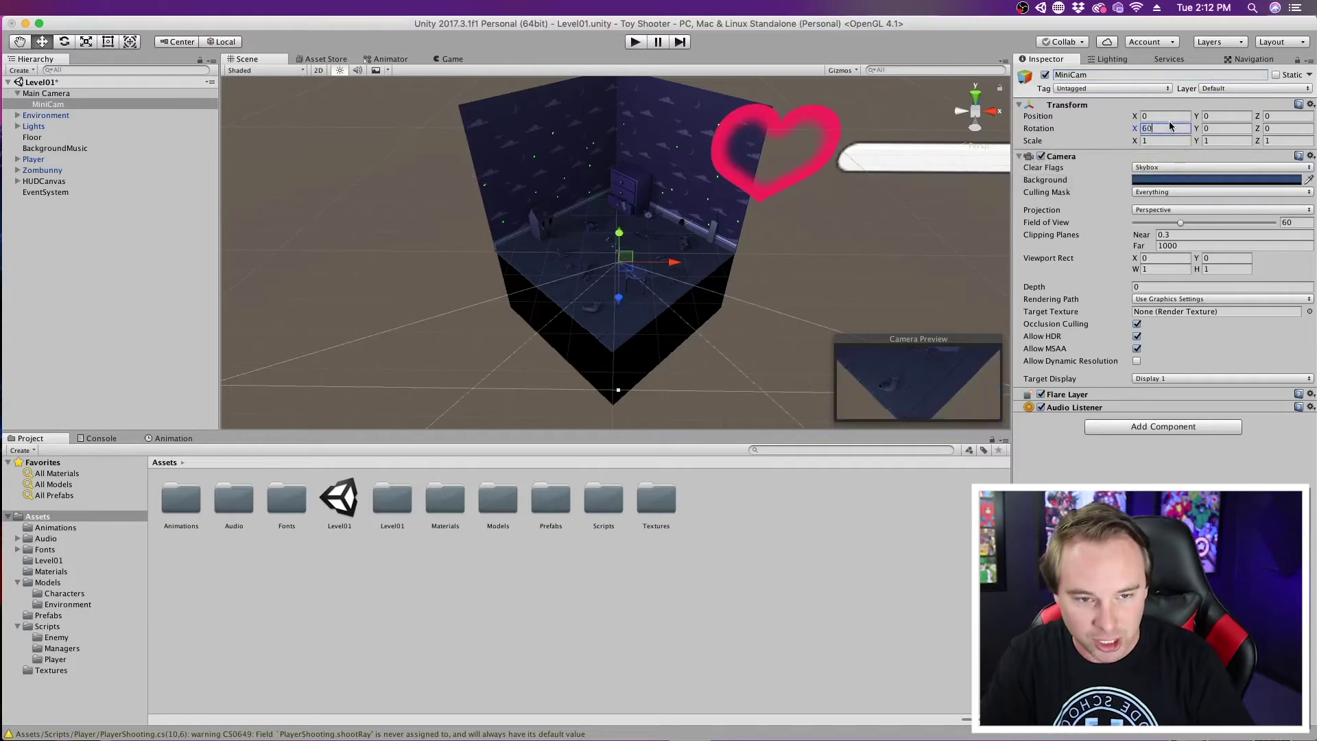
click(1224, 117)
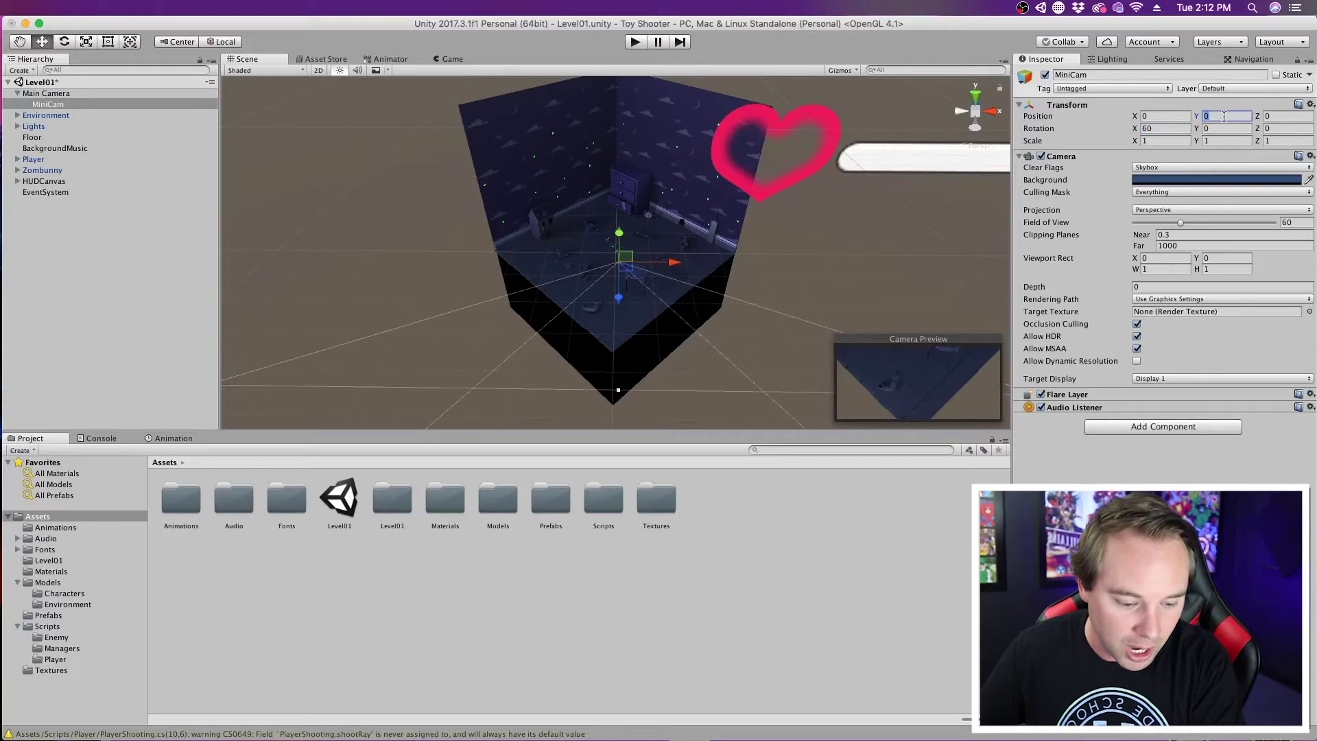
text(36.)
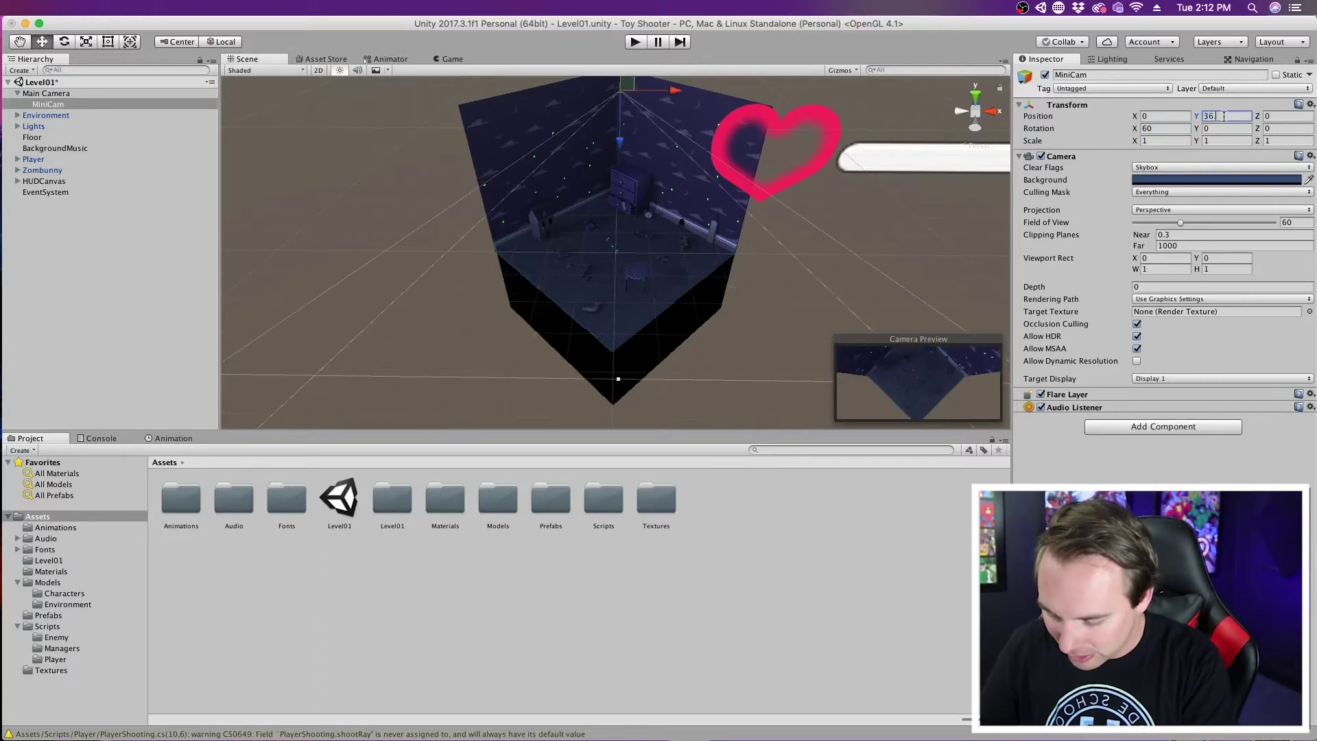
text(7)
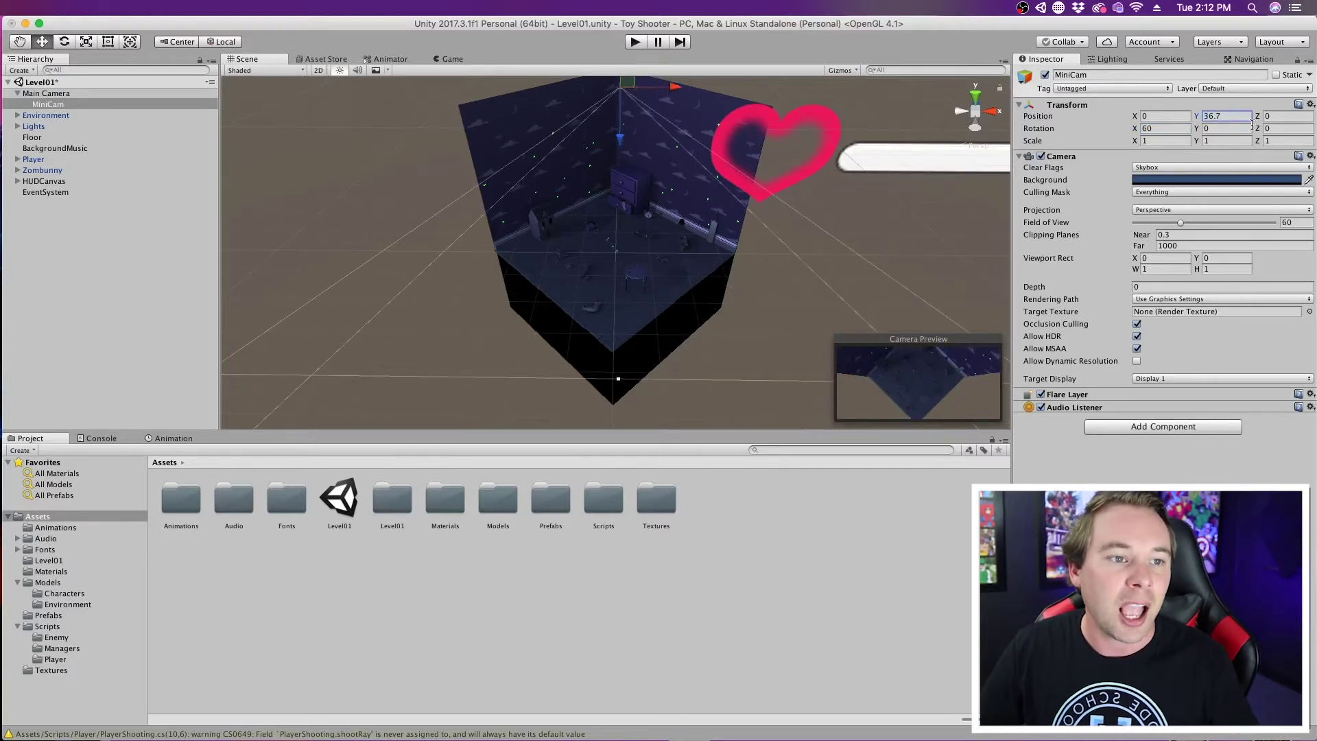
click(1271, 117)
text(7.)
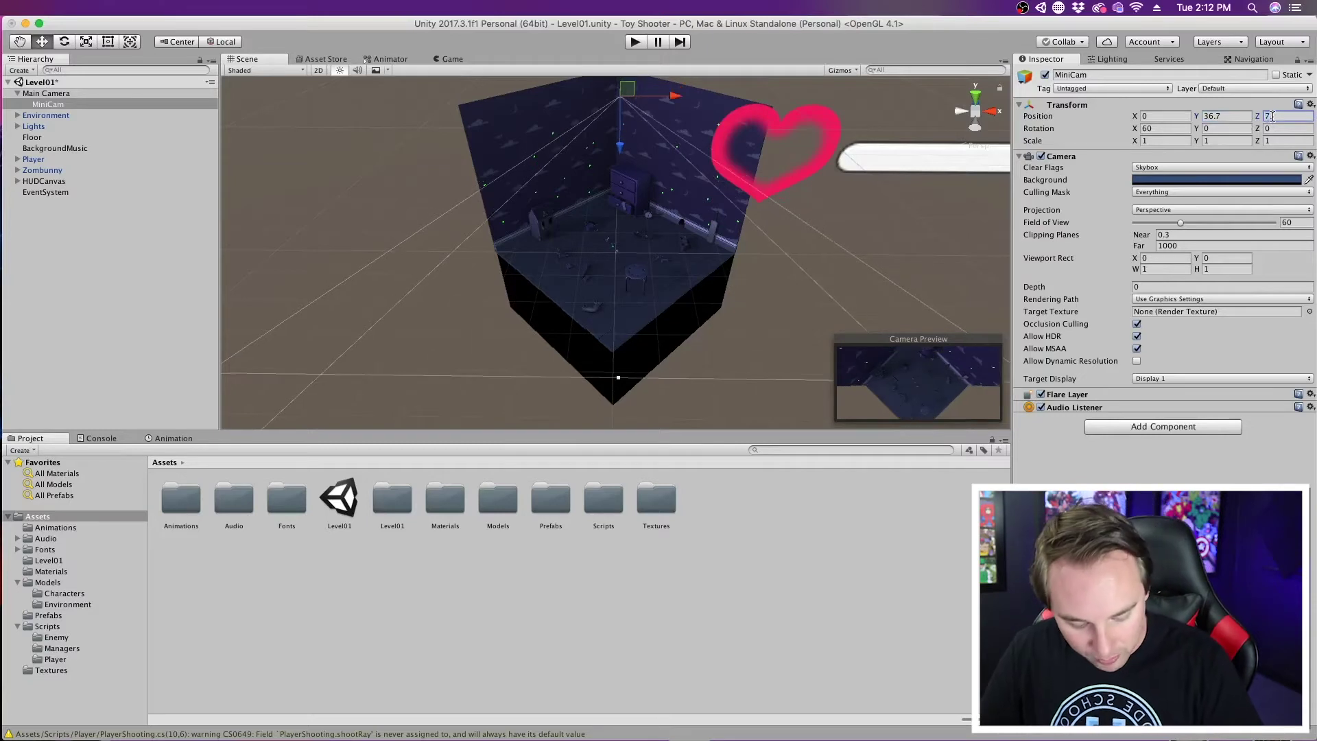
text(4)
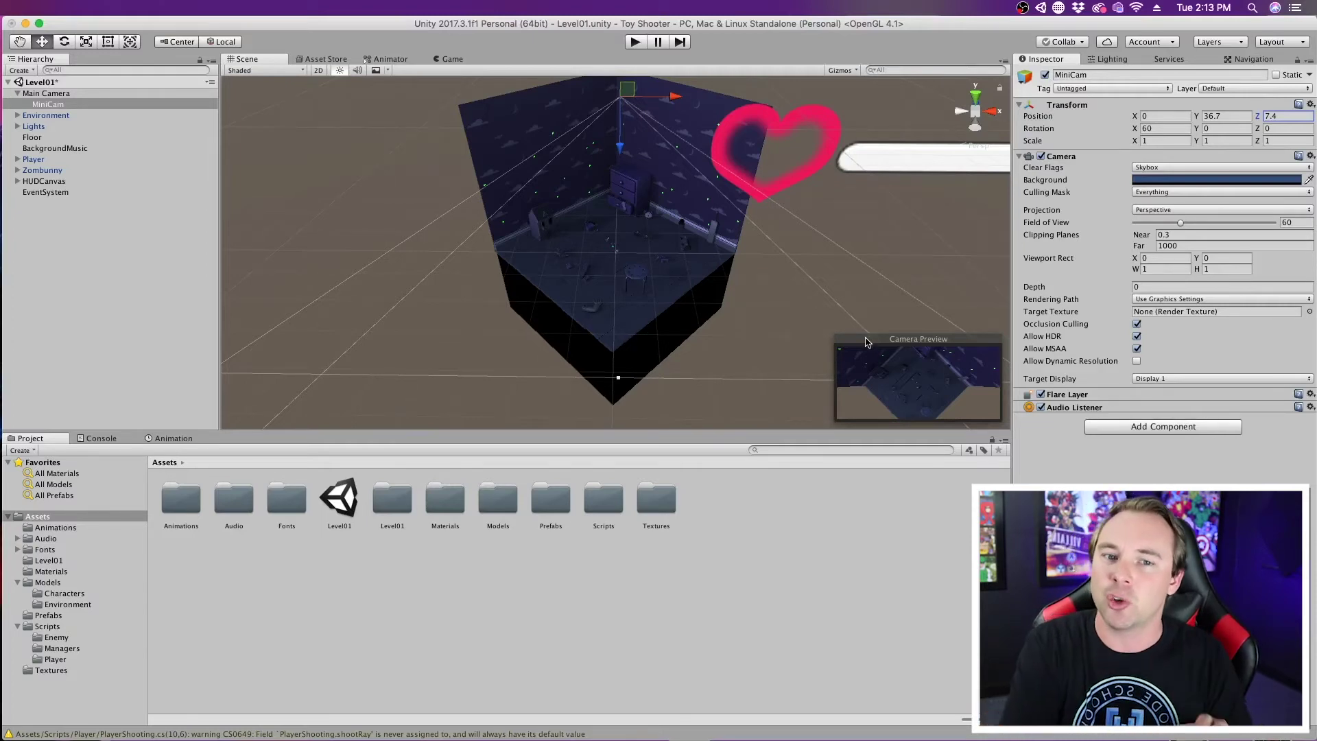
click(728, 486)
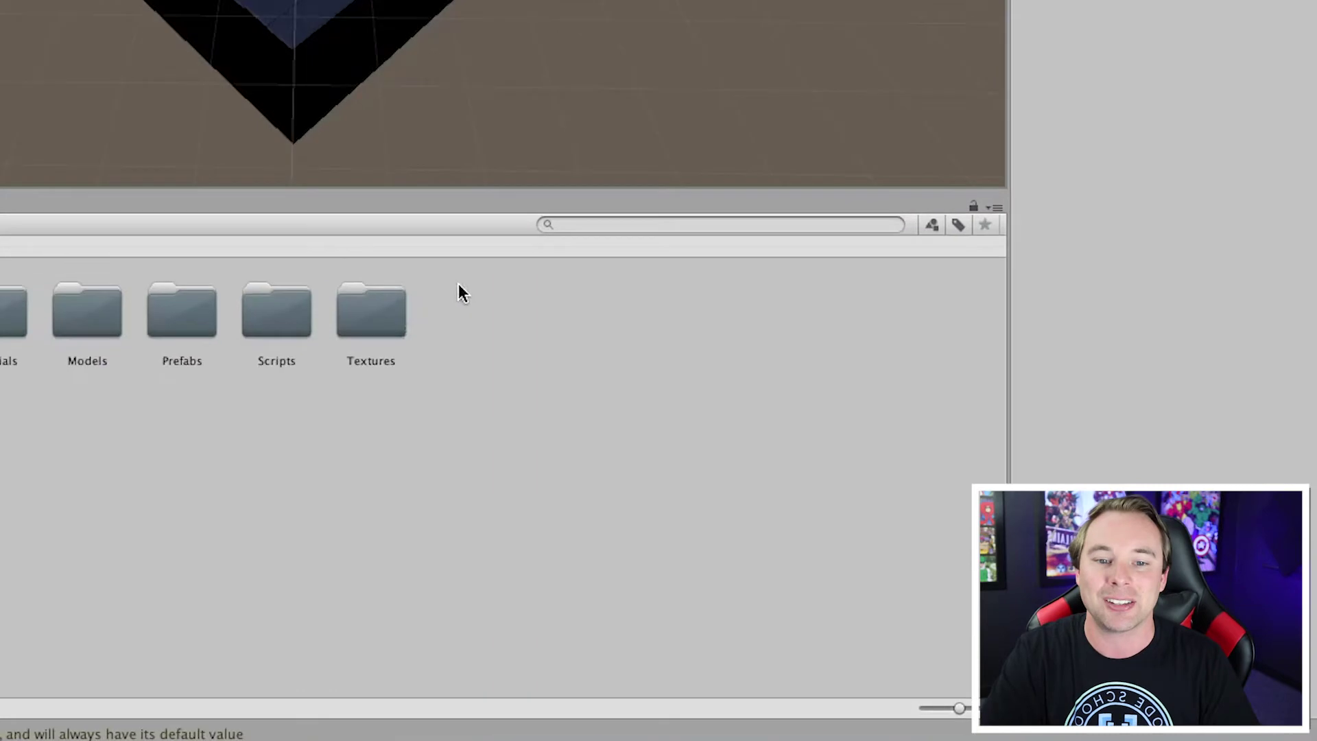
Step: Create a 256×256 render texture asset in Assets named MiniTexture
right_click(458, 283)
mouse_move(517, 295)
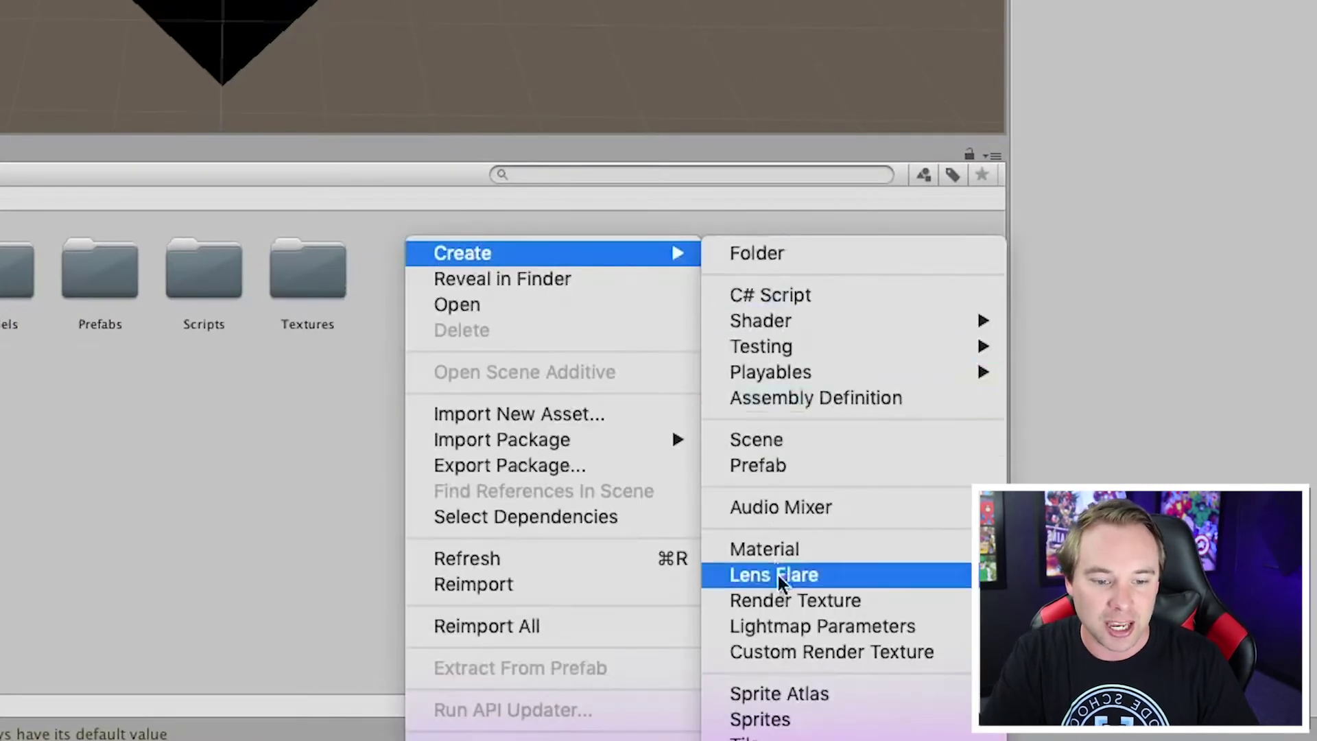
click(780, 604)
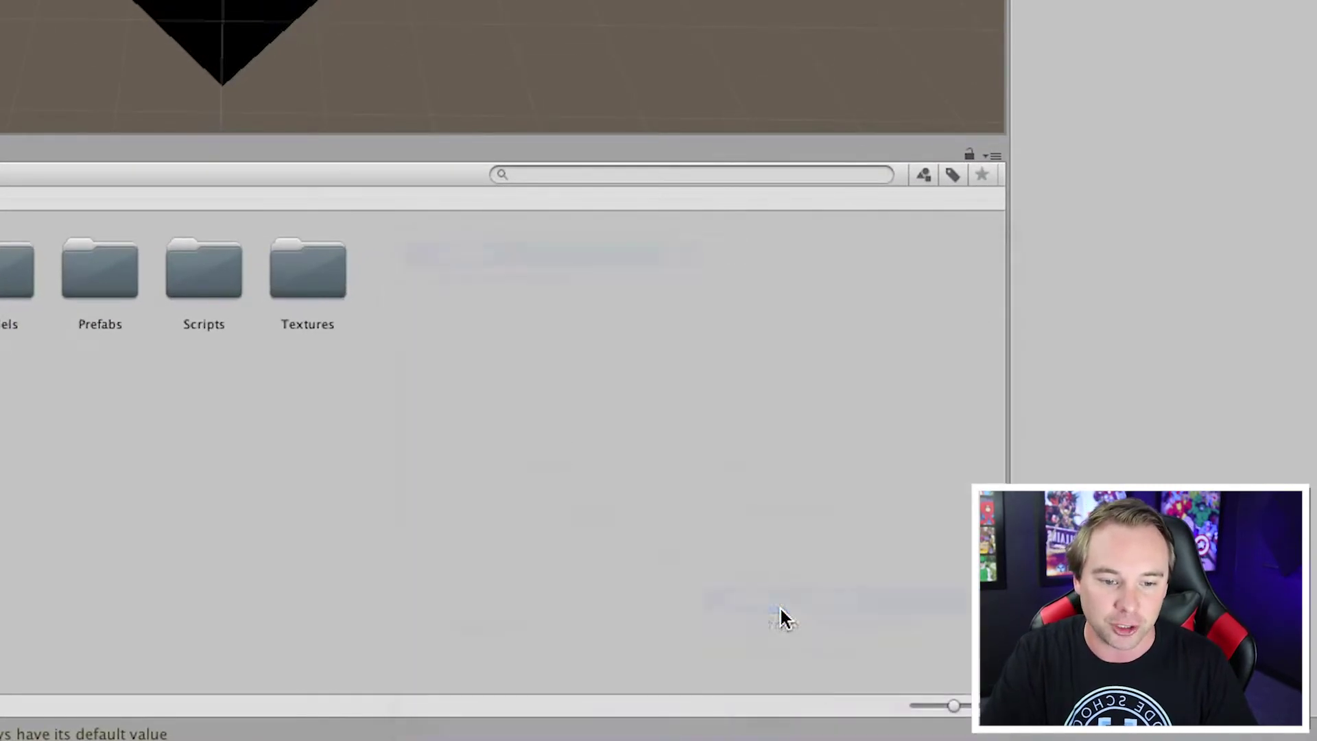
text(M)
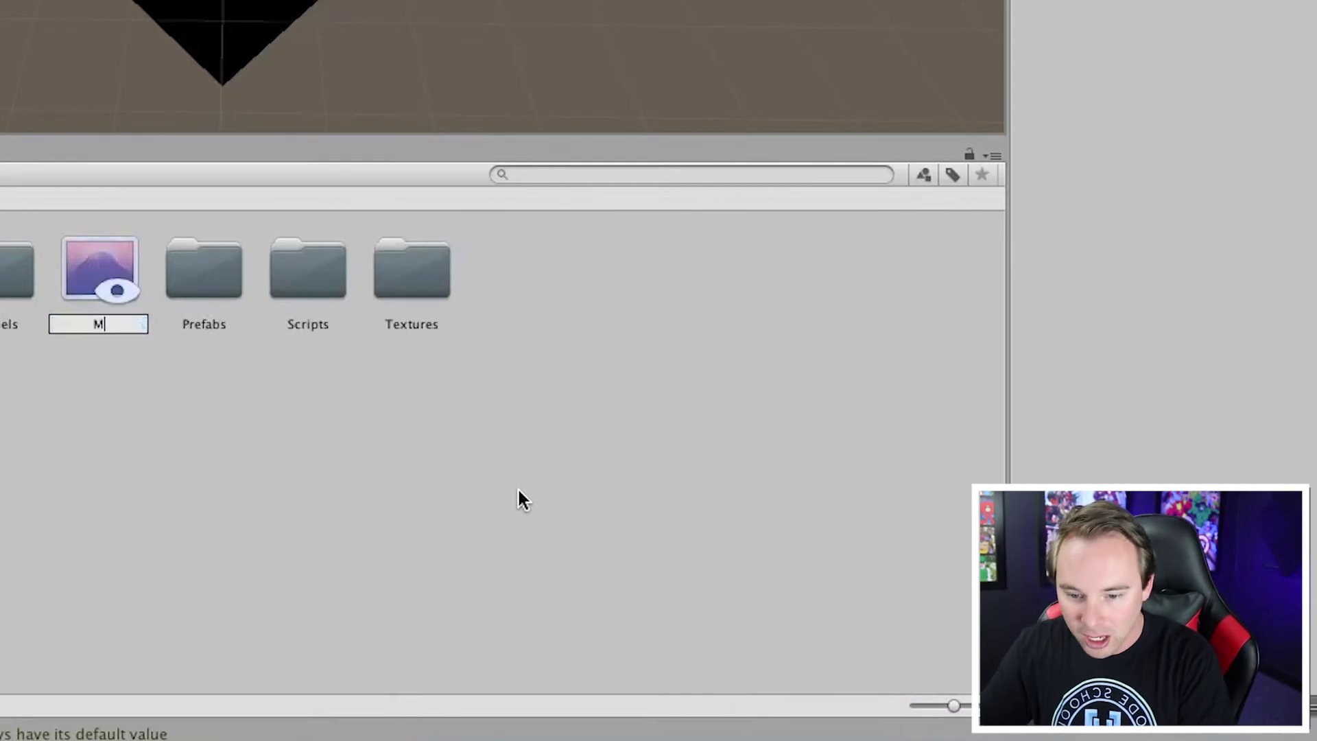
text(iniTxt)
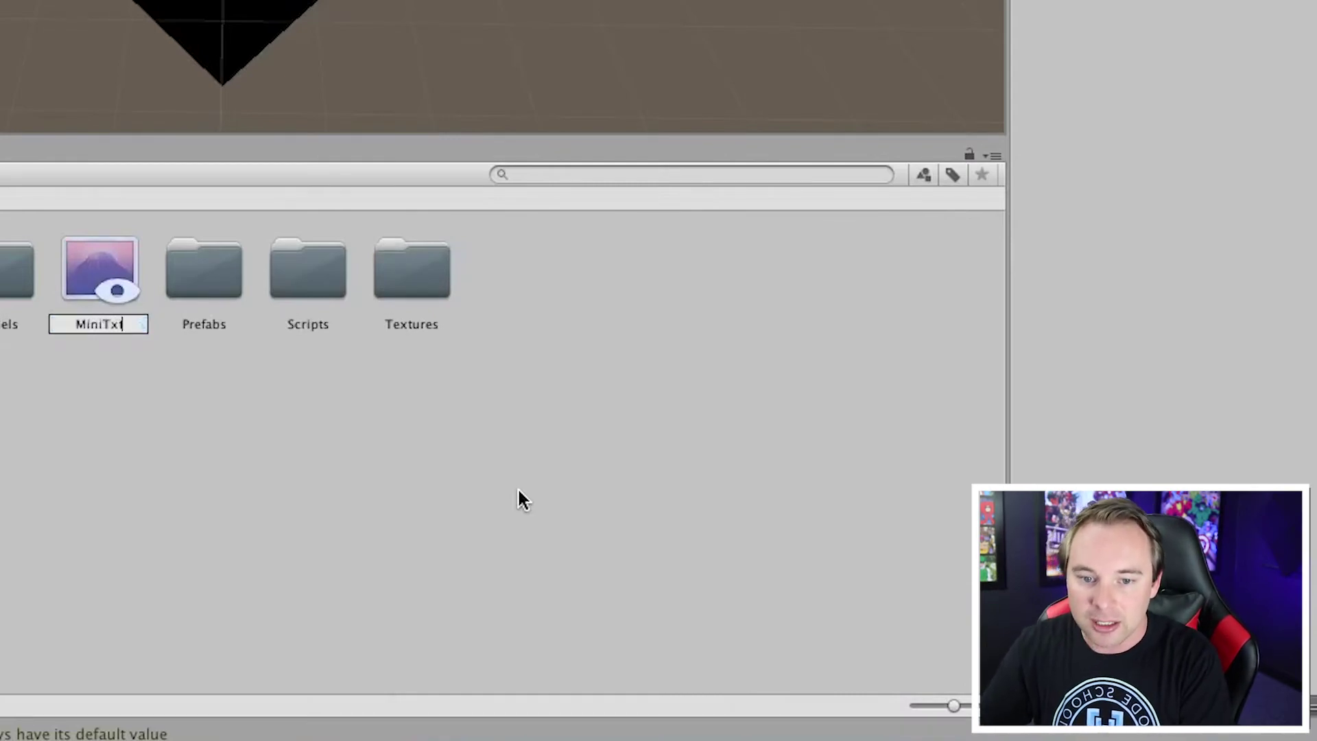
key(BackSpace)
key(BackSpace)
text(exture)
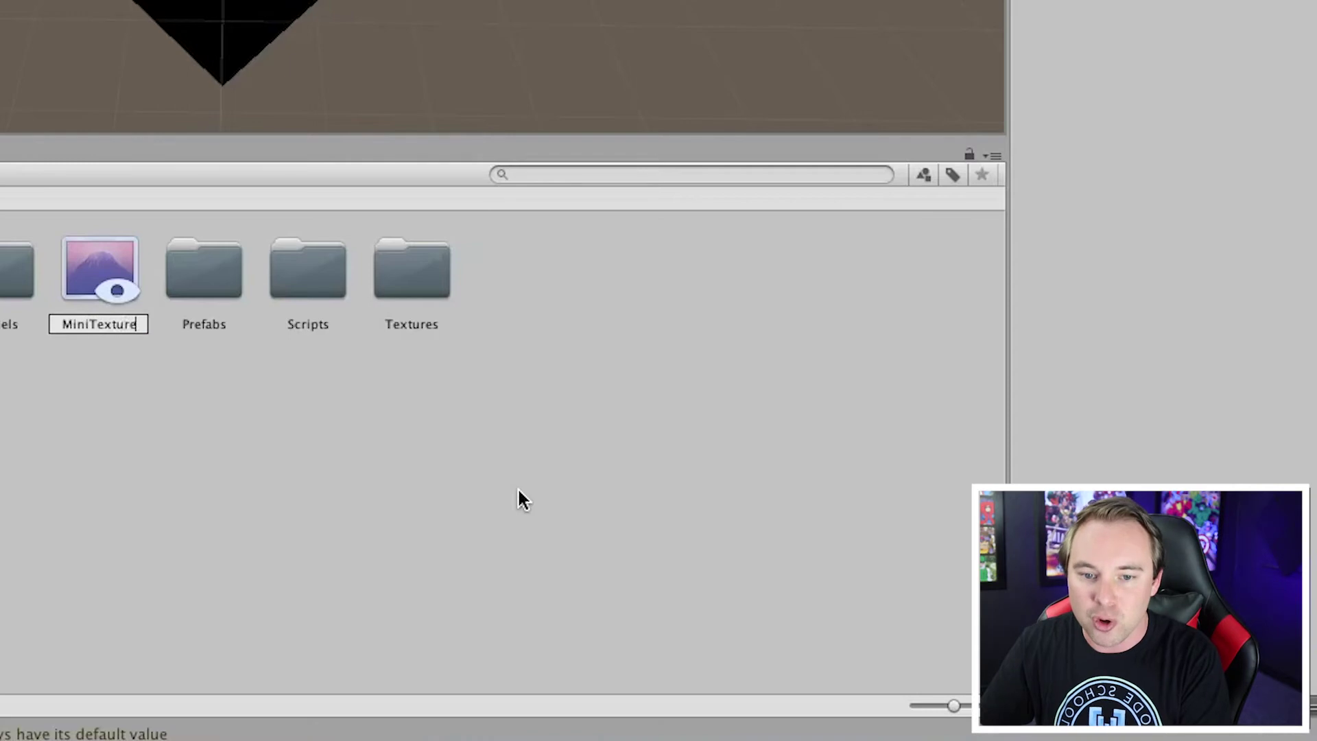
key(Return)
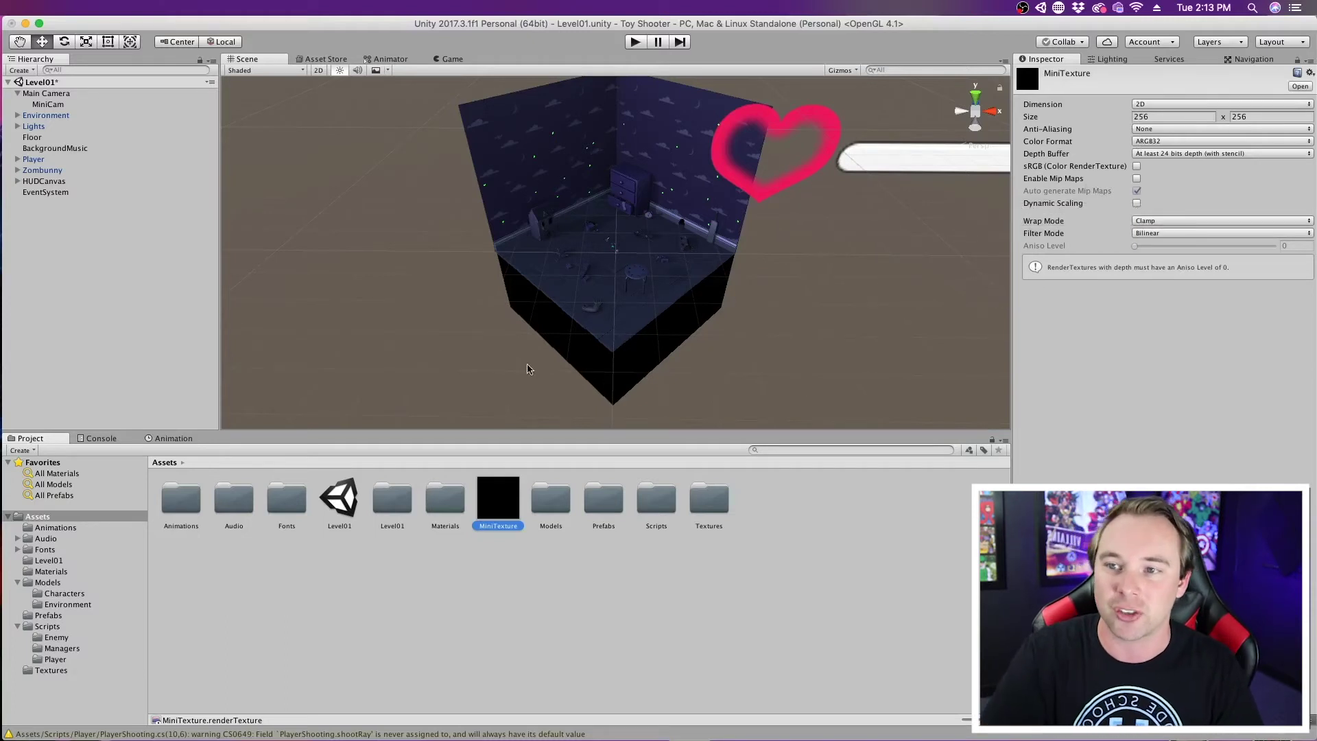
click(47, 104)
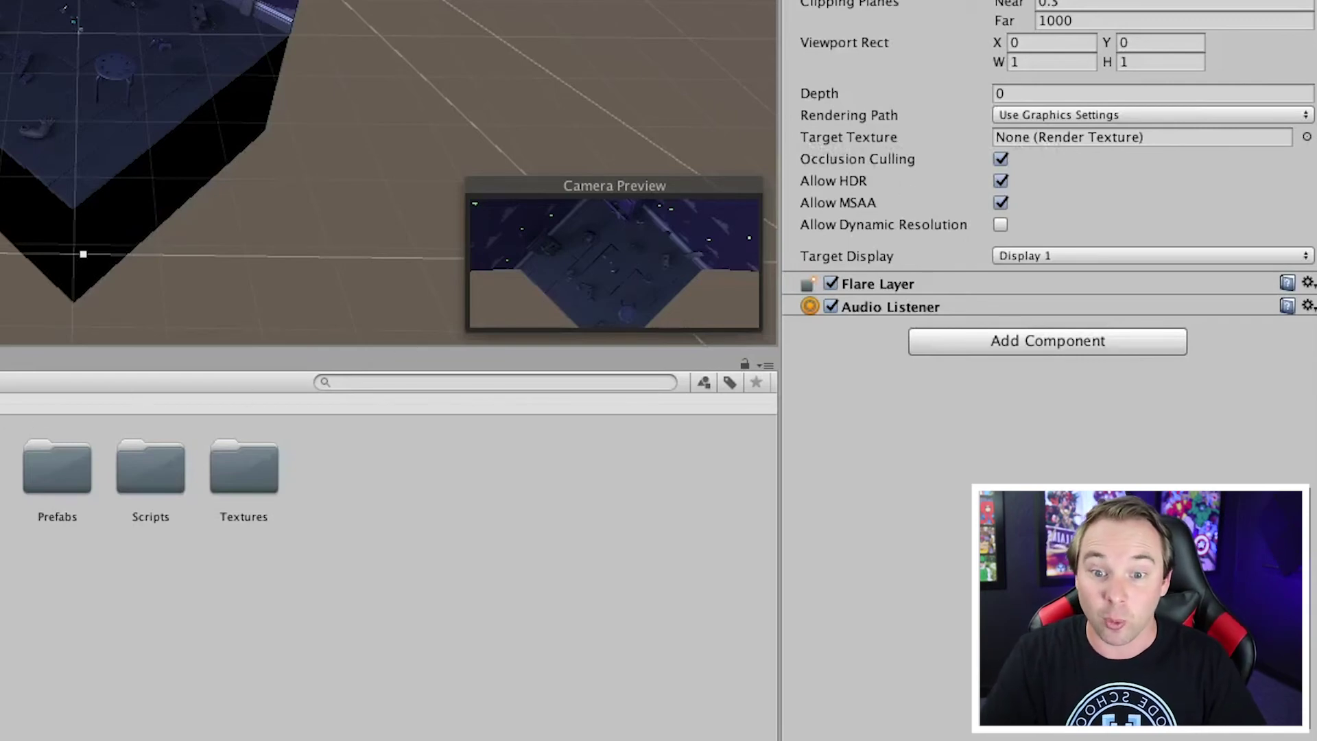
Step: Assign MiniTexture to MiniCam's Target Texture field
drag(0, 455, 1015, 139)
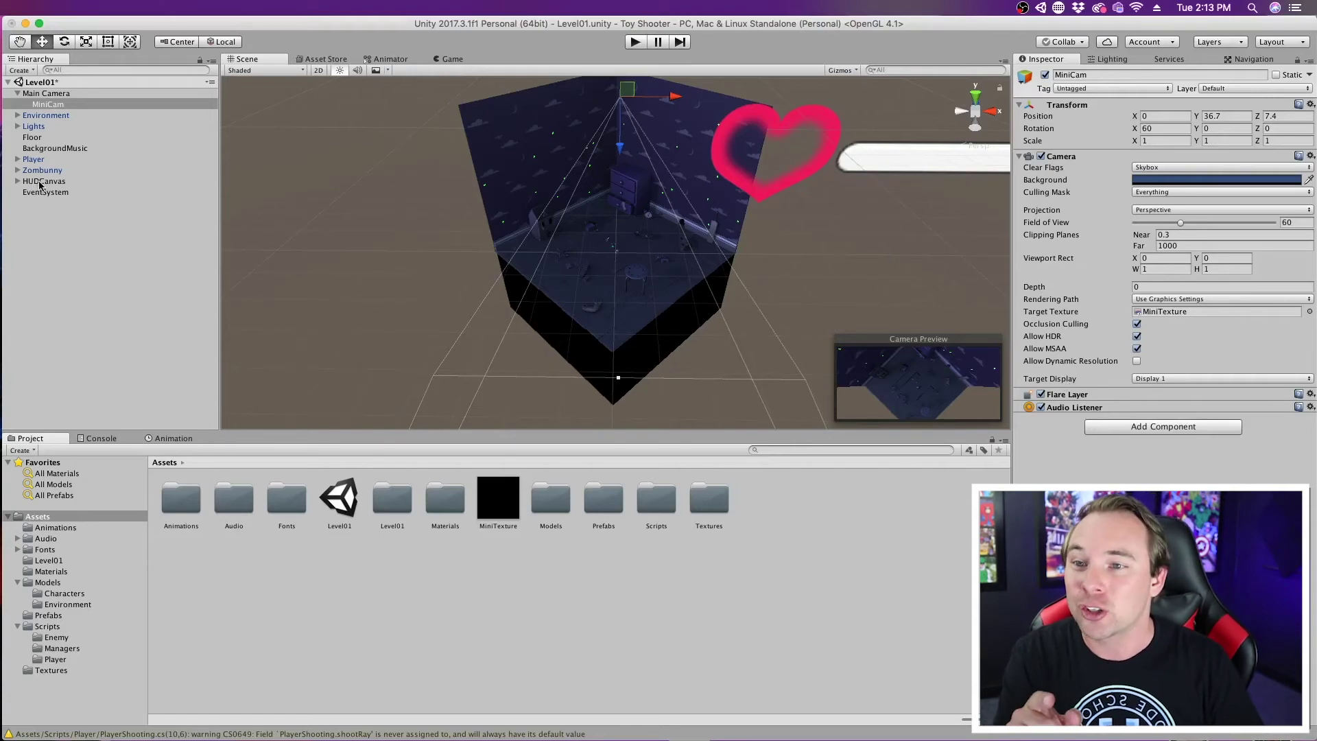
click(69, 182)
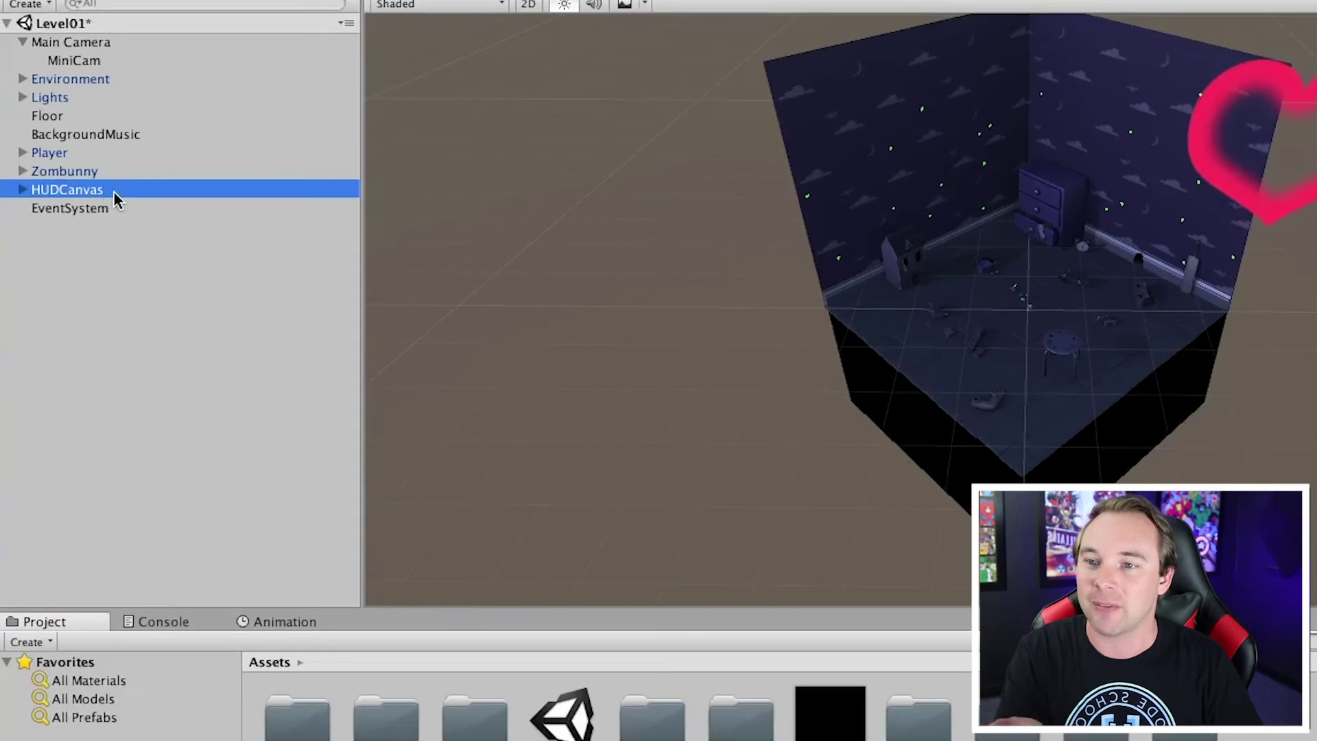
Step: Add a UI Raw Image as a child of HUDCanvas
right_click(114, 192)
mouse_move(220, 528)
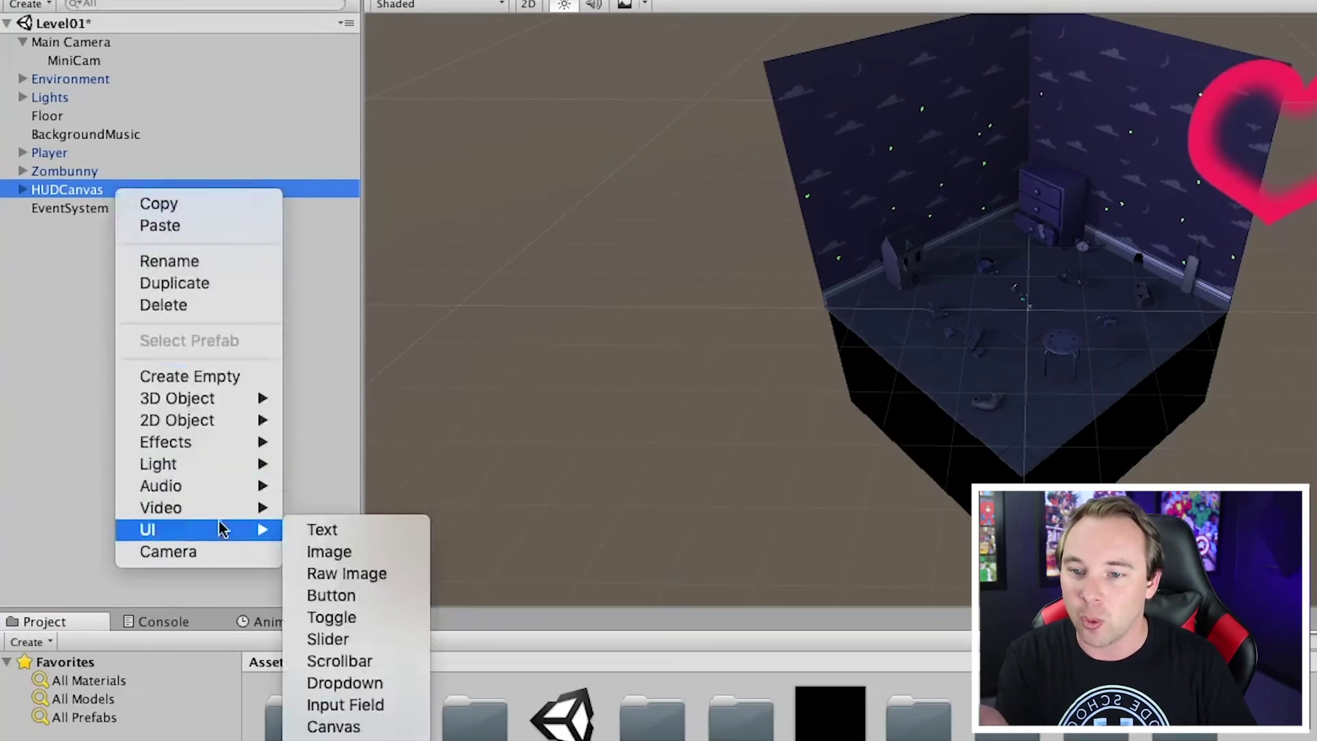
click(404, 576)
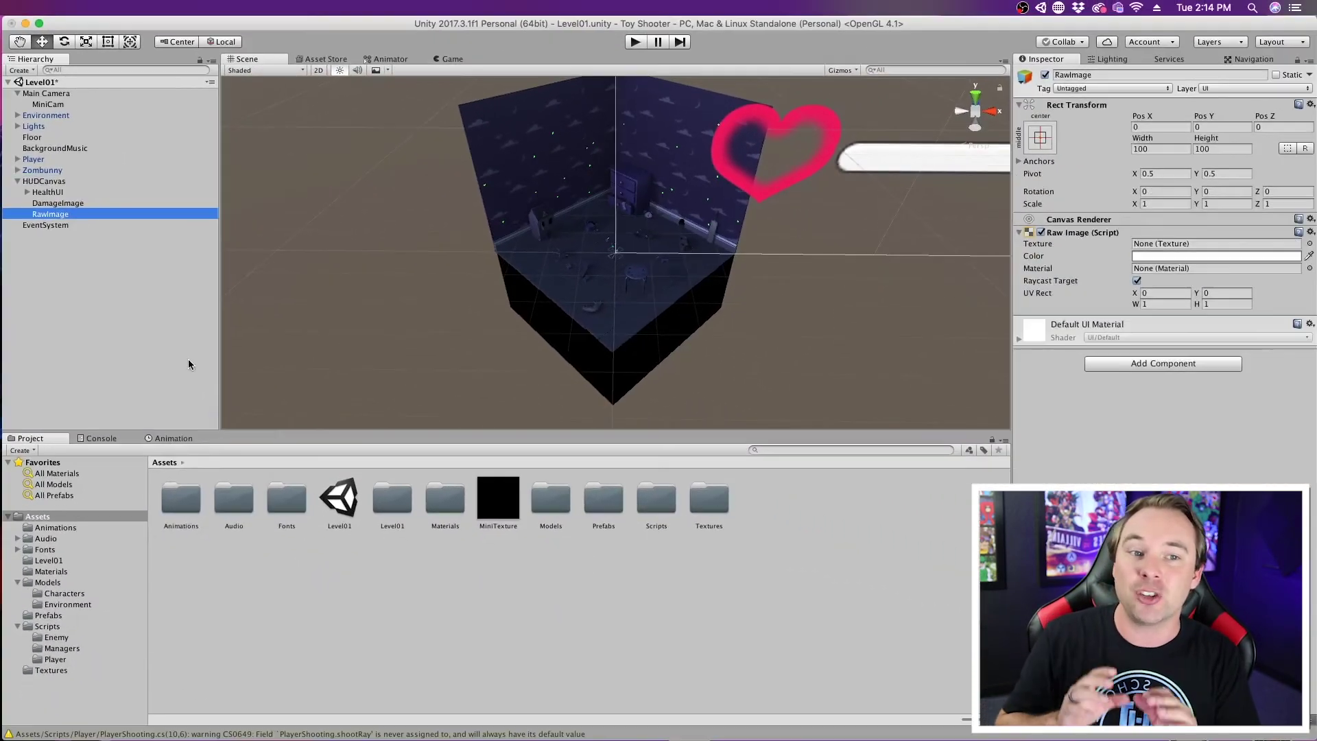
Step: Move the RawImage right and down to about Pos X 496.6763, Pos Y -181
scroll(700, 180, down, 1)
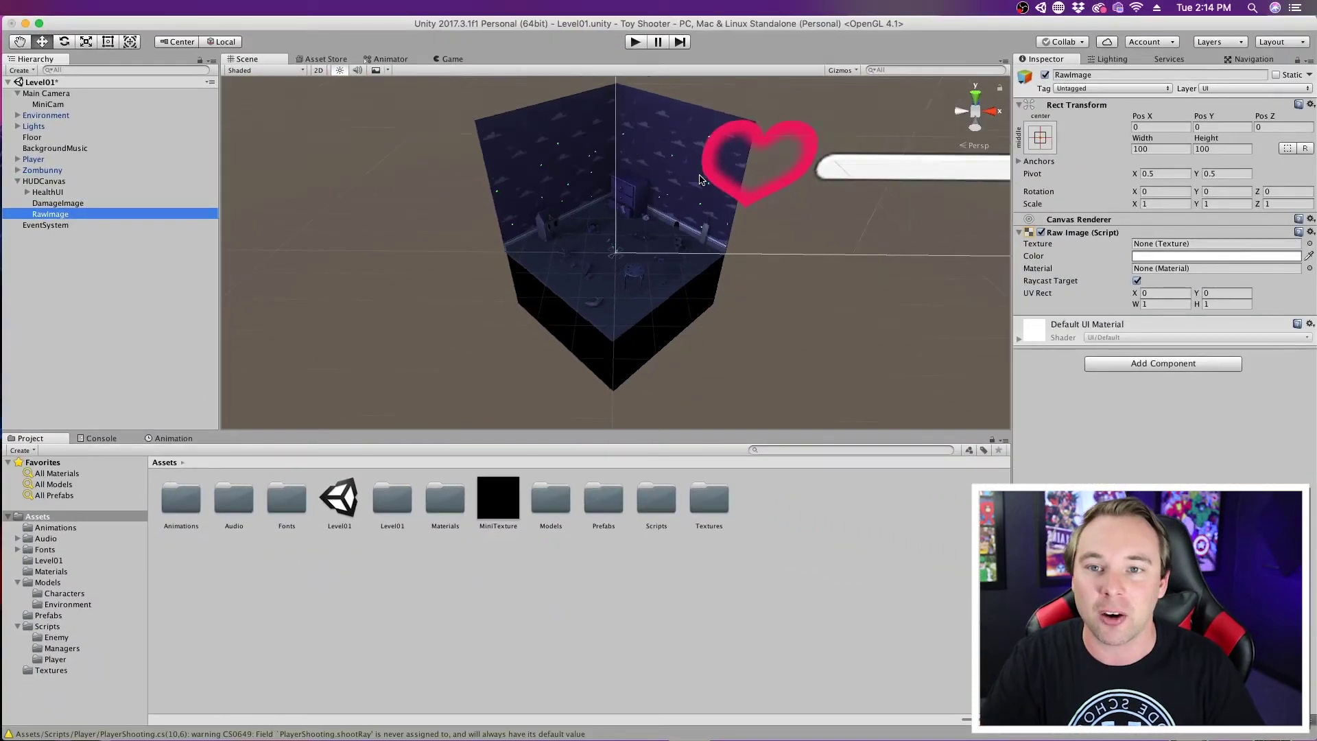
scroll(699, 180, down, 5)
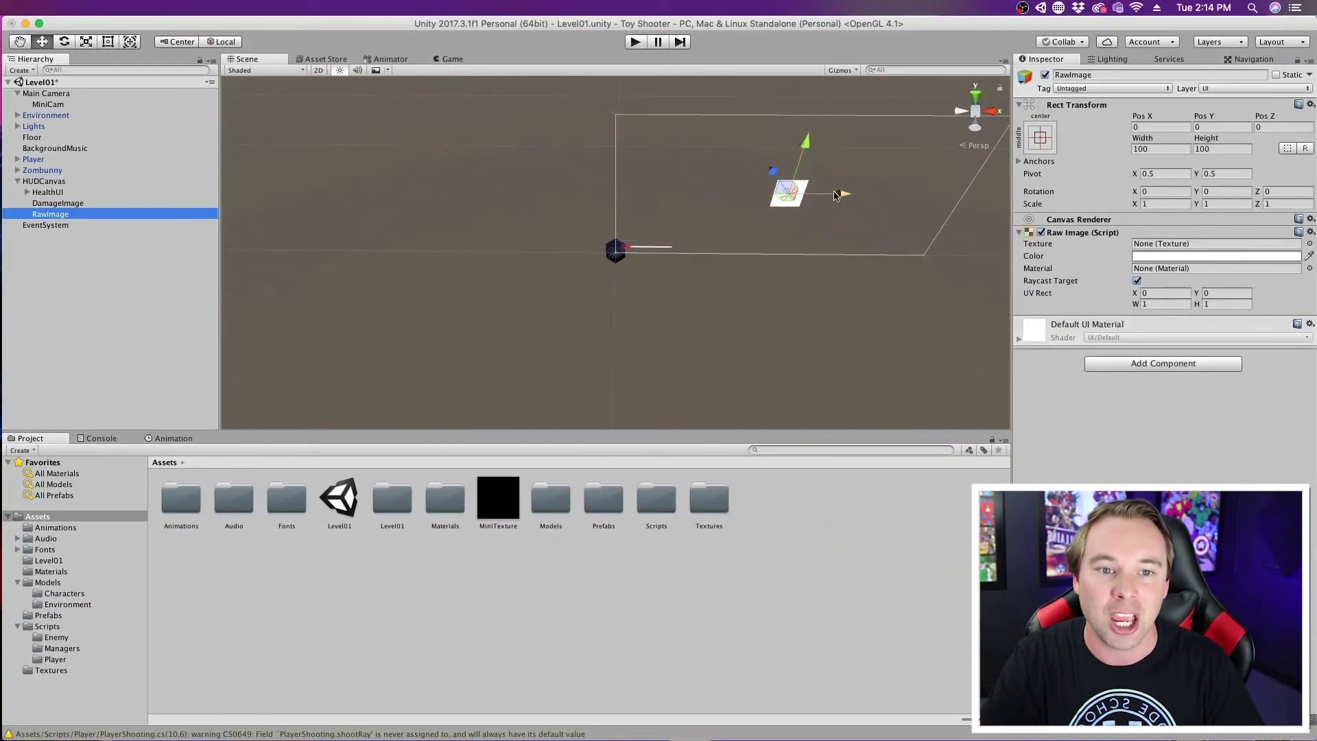
drag(844, 197, 990, 195)
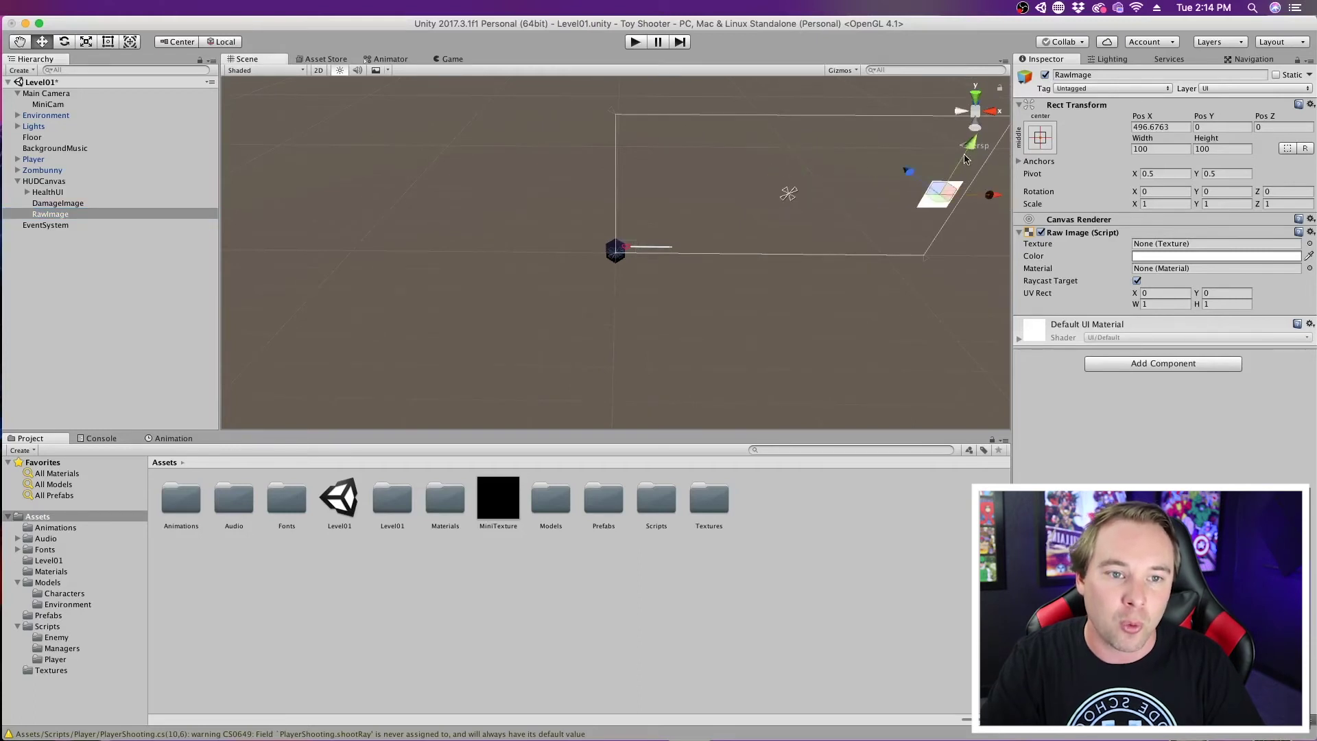
drag(966, 172, 939, 232)
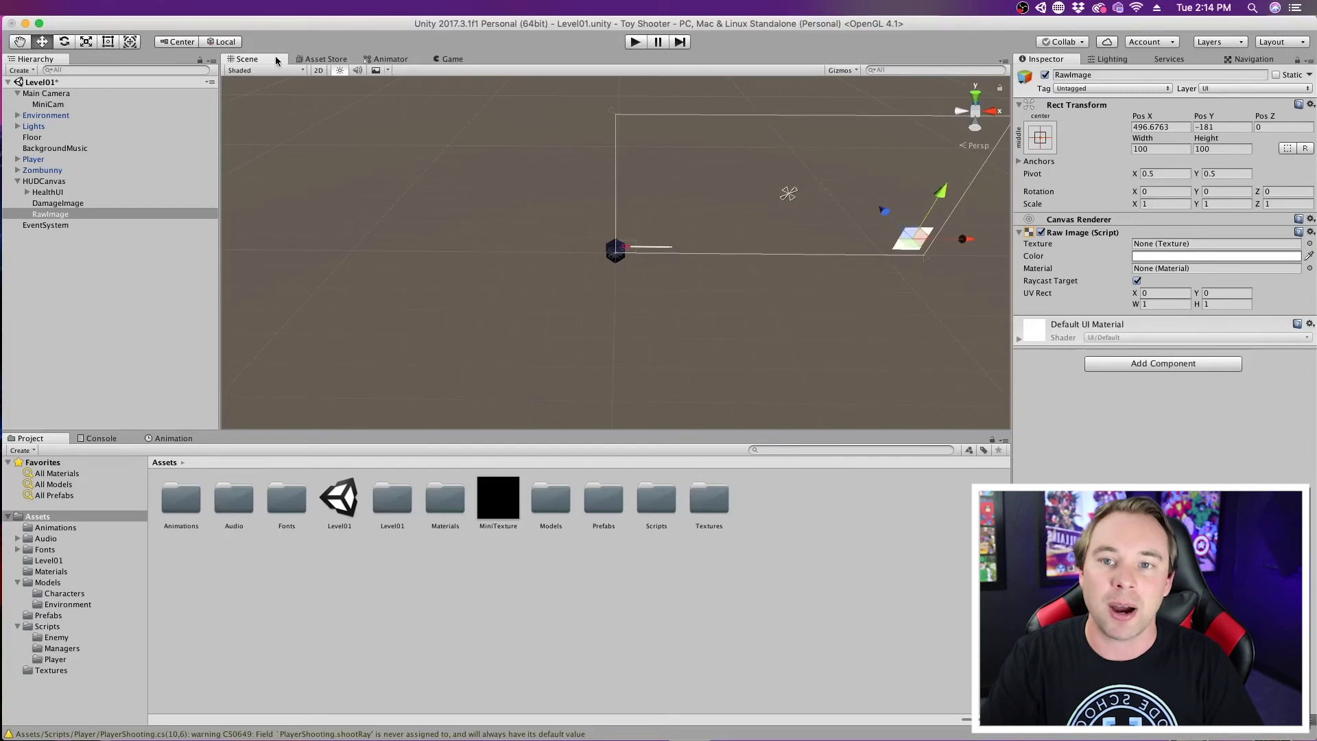
Step: In 2D view with the Rect tool, apply the bottom-right anchor preset to the RawImage
click(318, 70)
key(t)
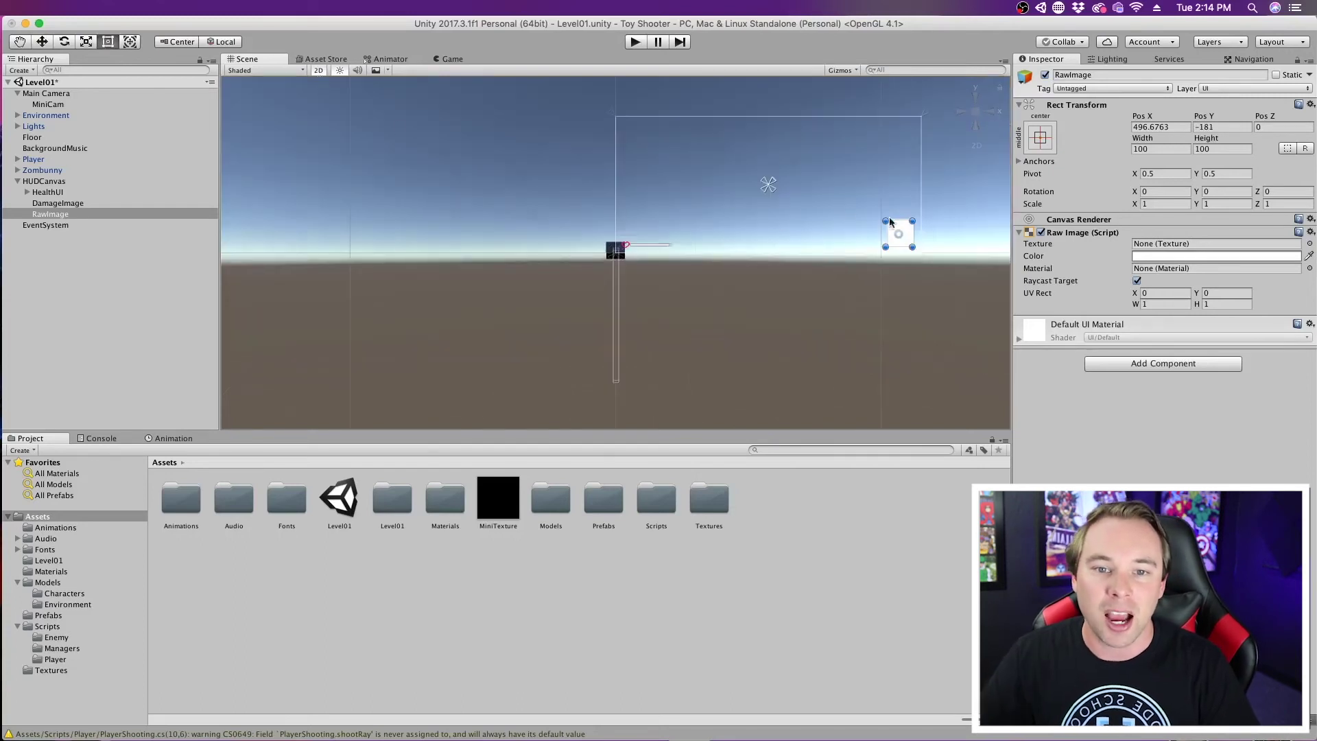
click(1041, 139)
click(1148, 305)
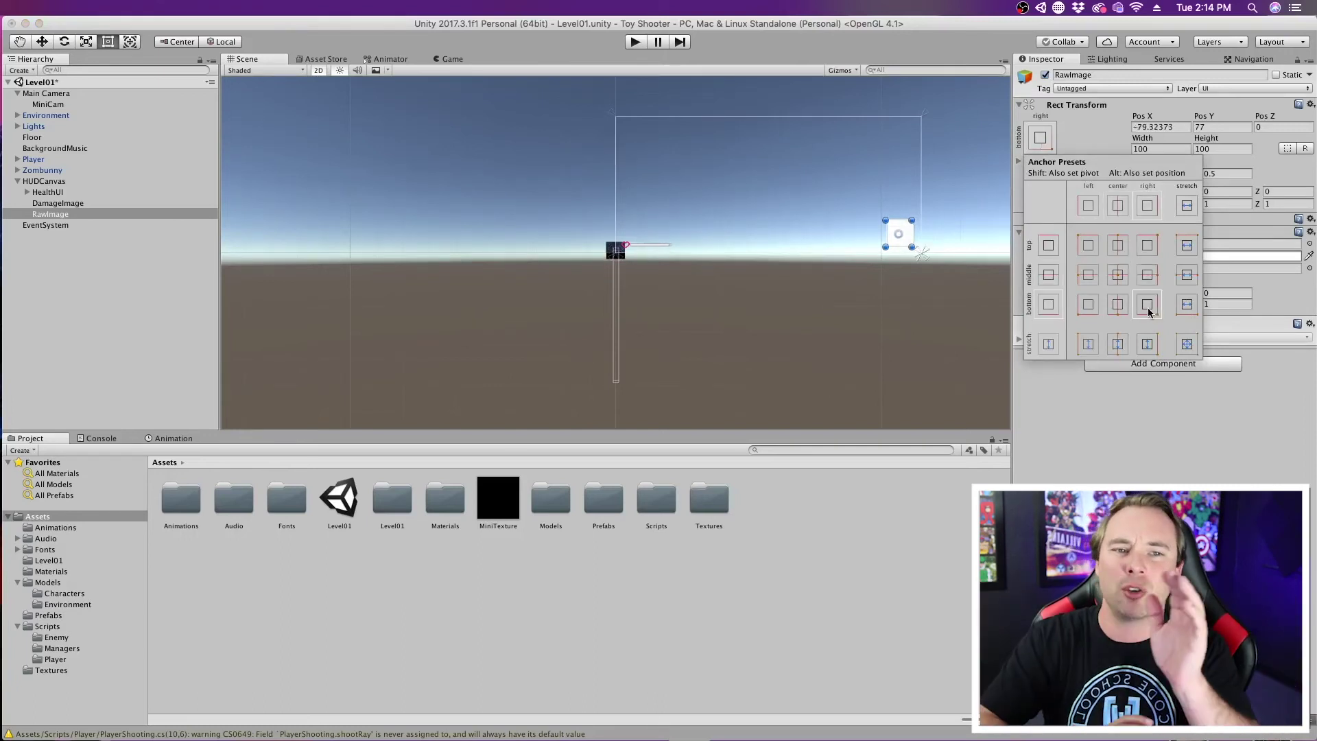
click(1175, 435)
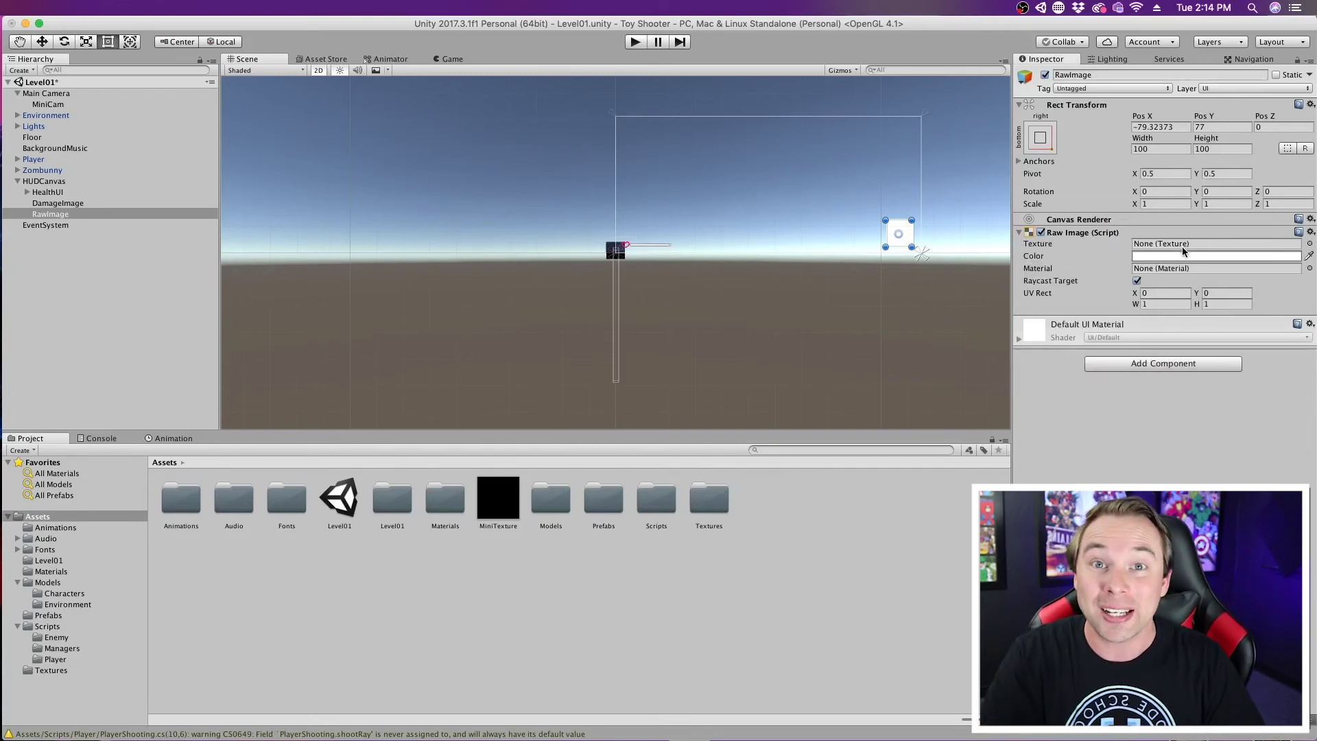
Step: Set the RawImage's Texture to MiniTexture and check the minimap in the Game view
drag(503, 513, 1152, 251)
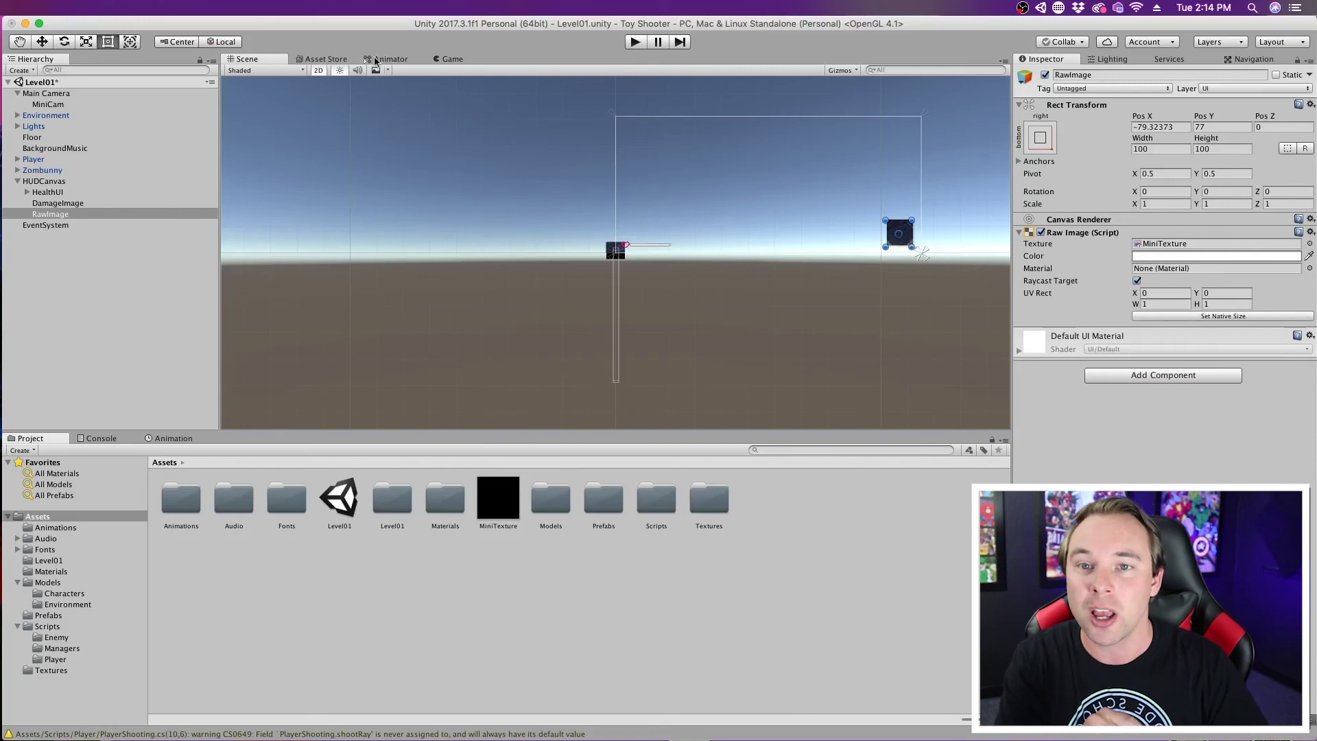
click(450, 60)
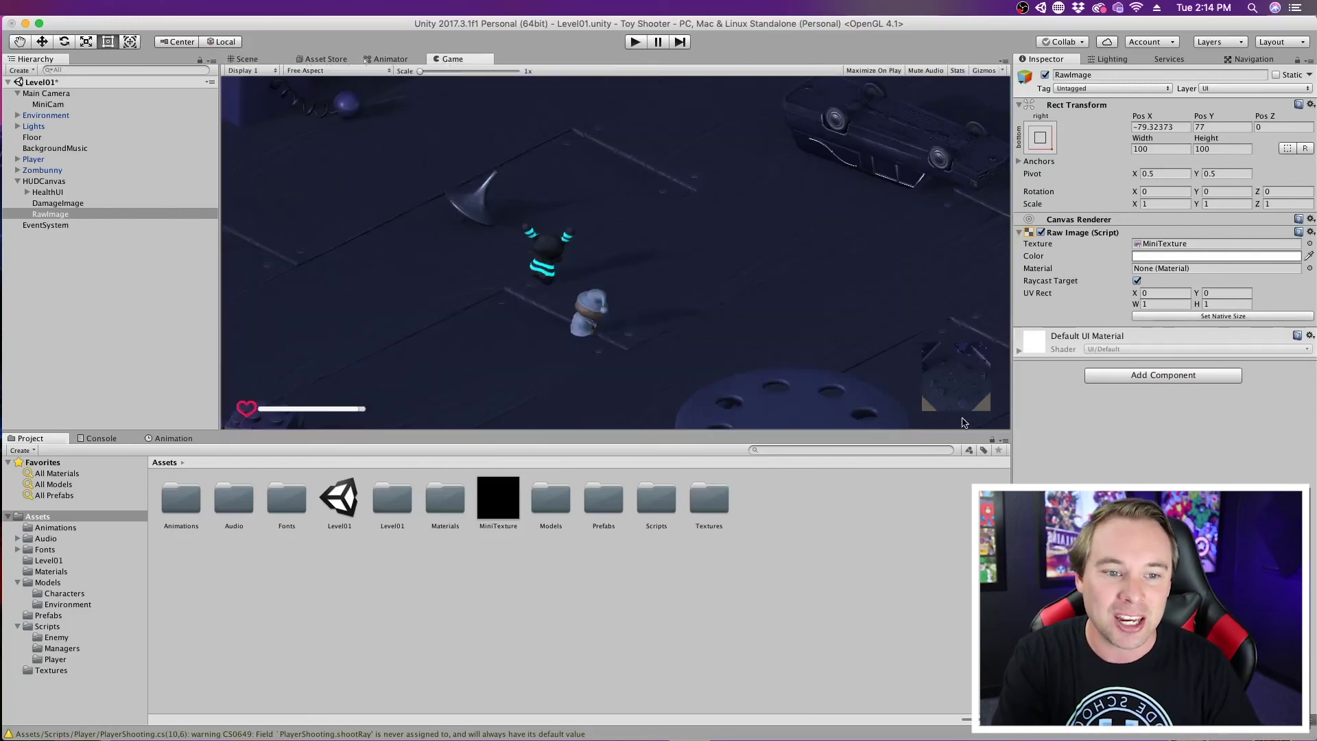
Step: Play the game and walk the player with W and D while watching the minimap
click(637, 42)
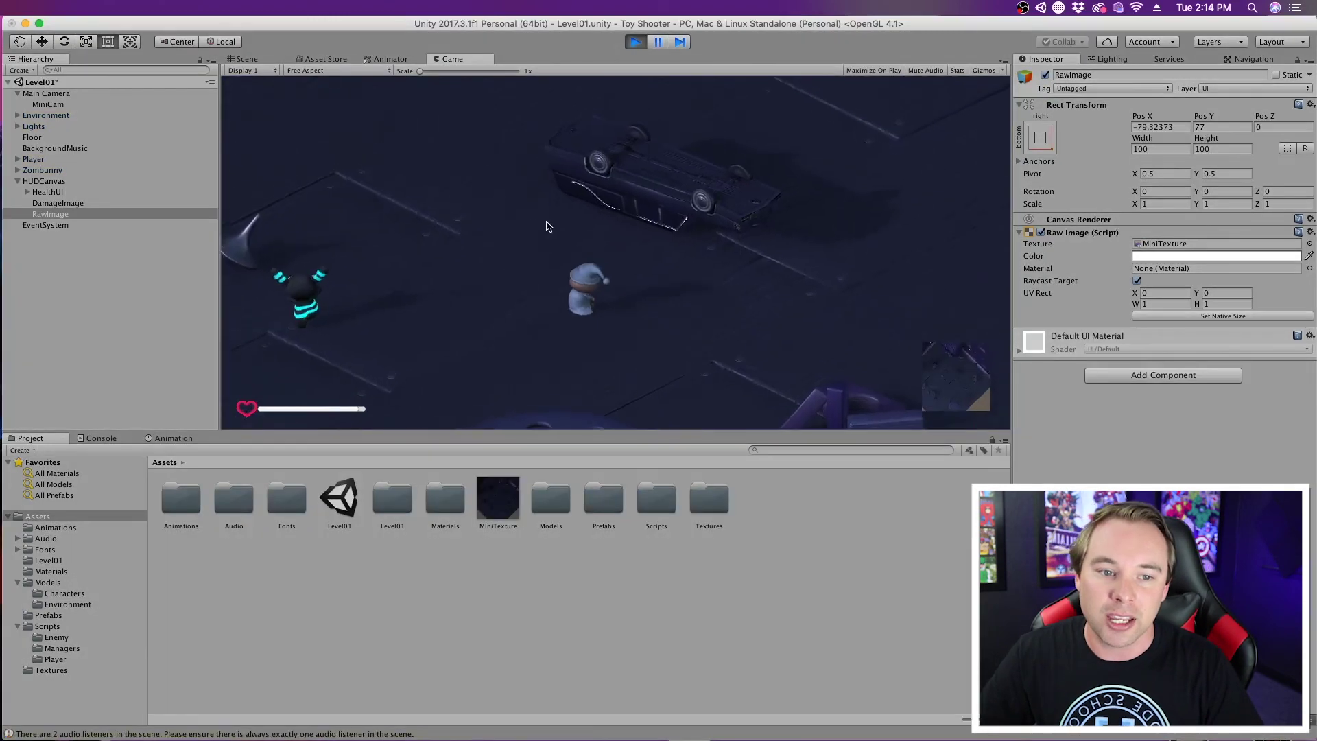
key(w)
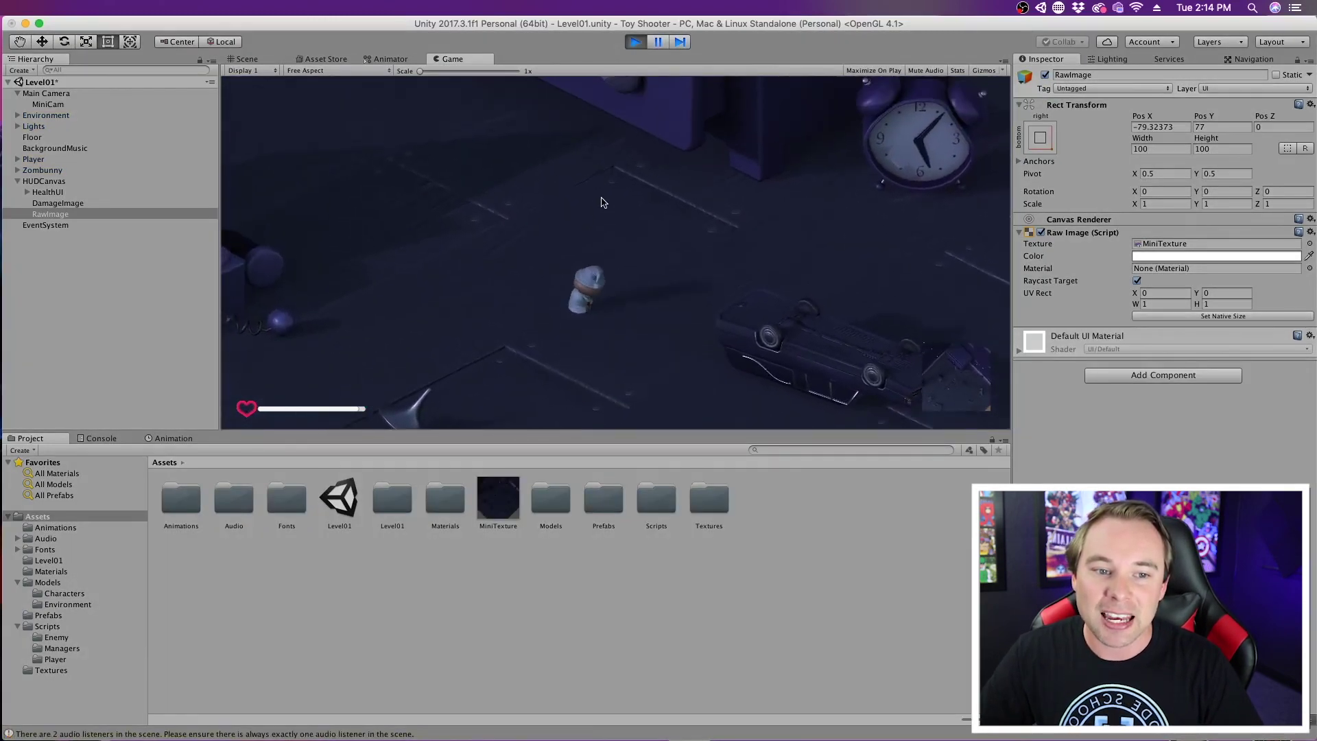
key(d)
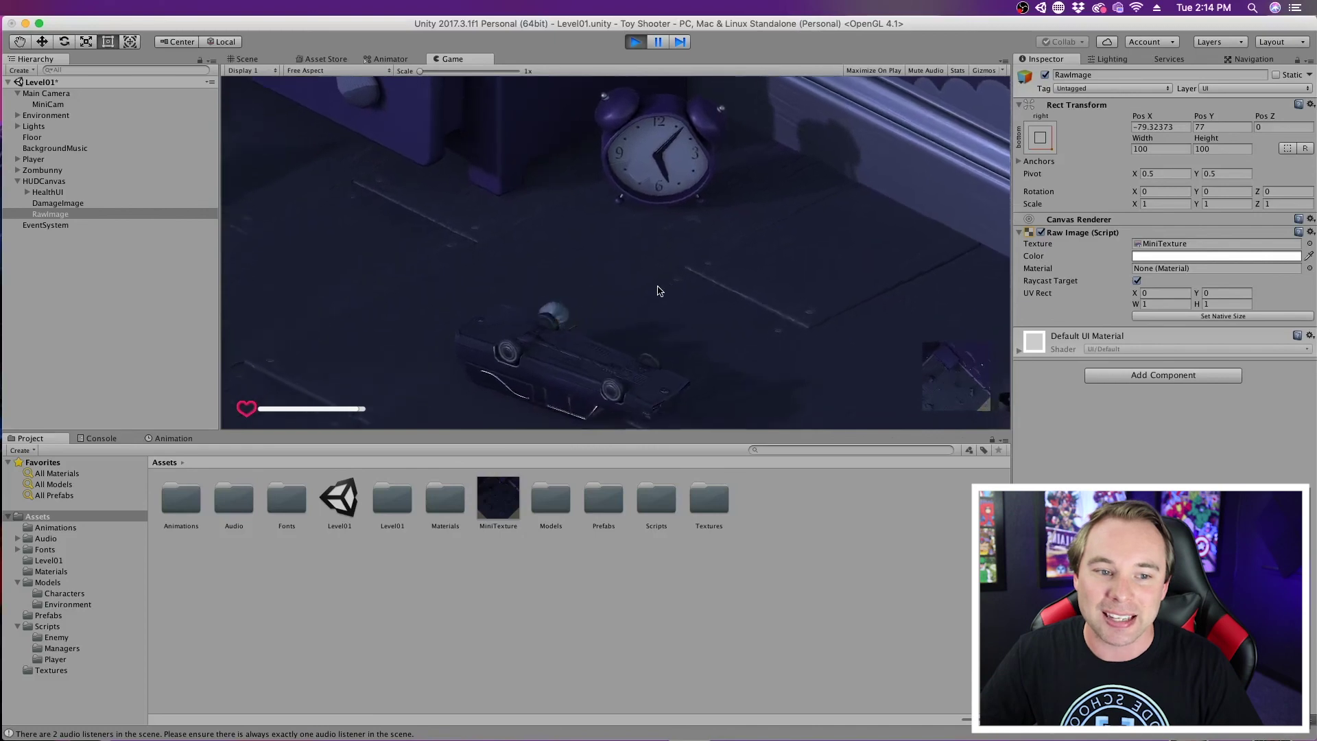
key(d)
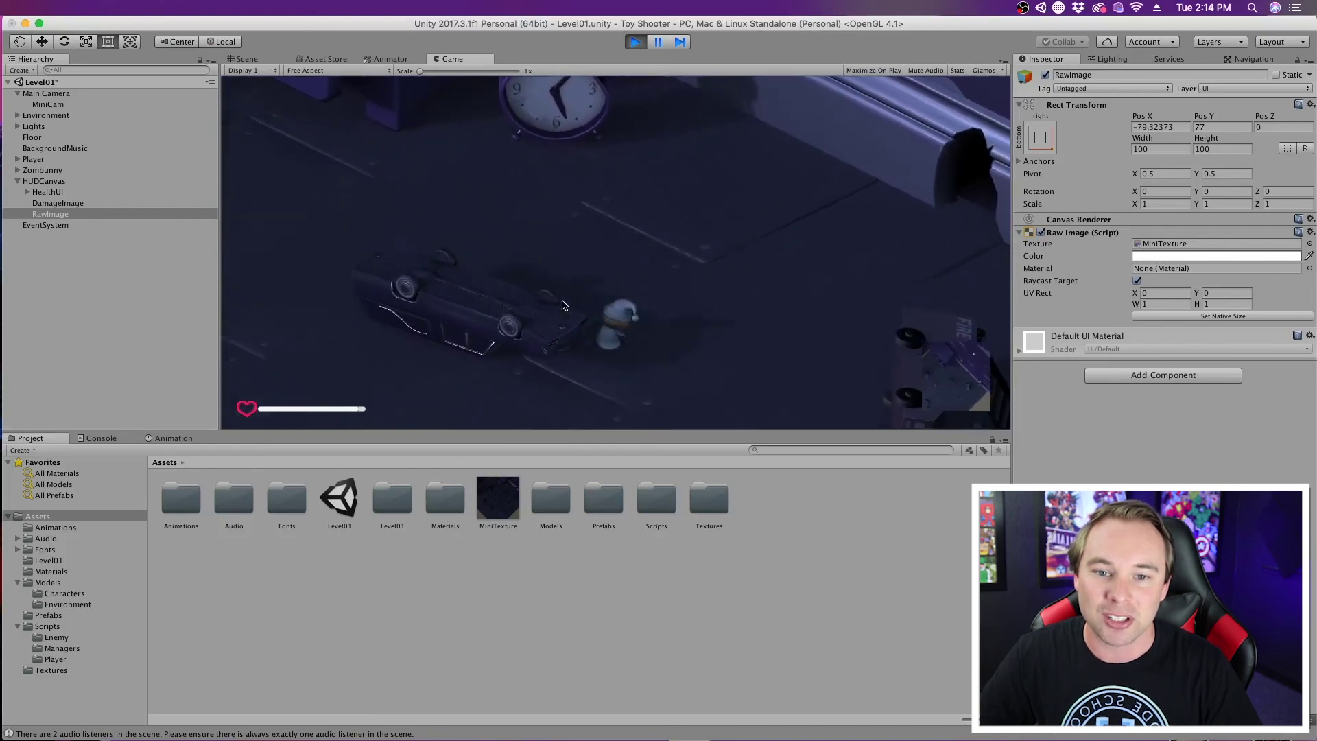